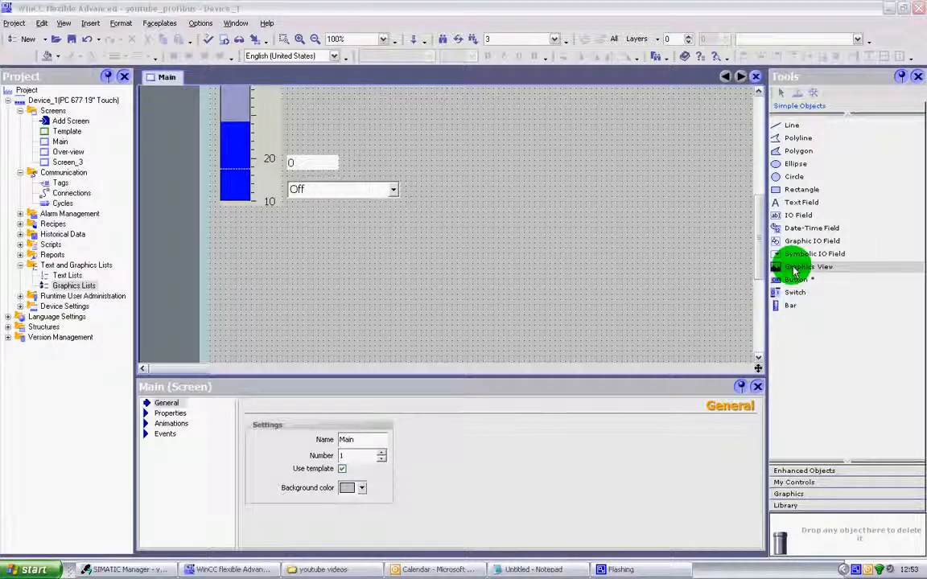
- Place a Graphics View object in the empty area of the Main screen and review its property and animation settings
drag(794, 272, 640, 278)
drag(565, 224, 535, 193)
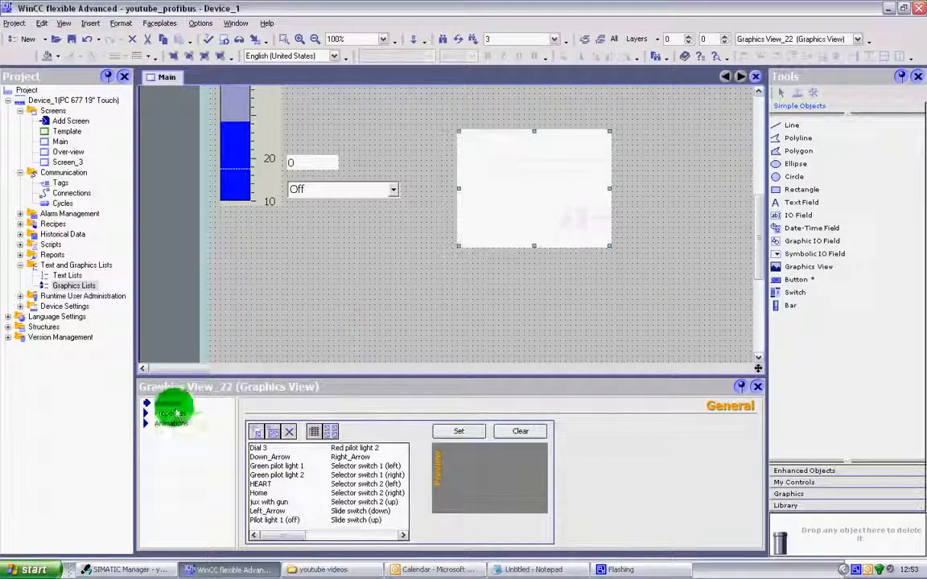
click(165, 412)
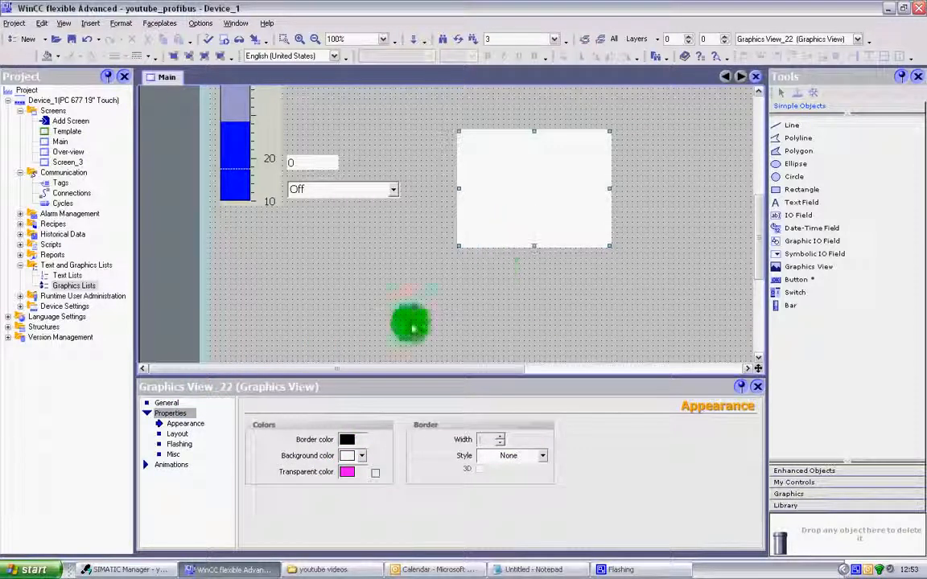
click(173, 465)
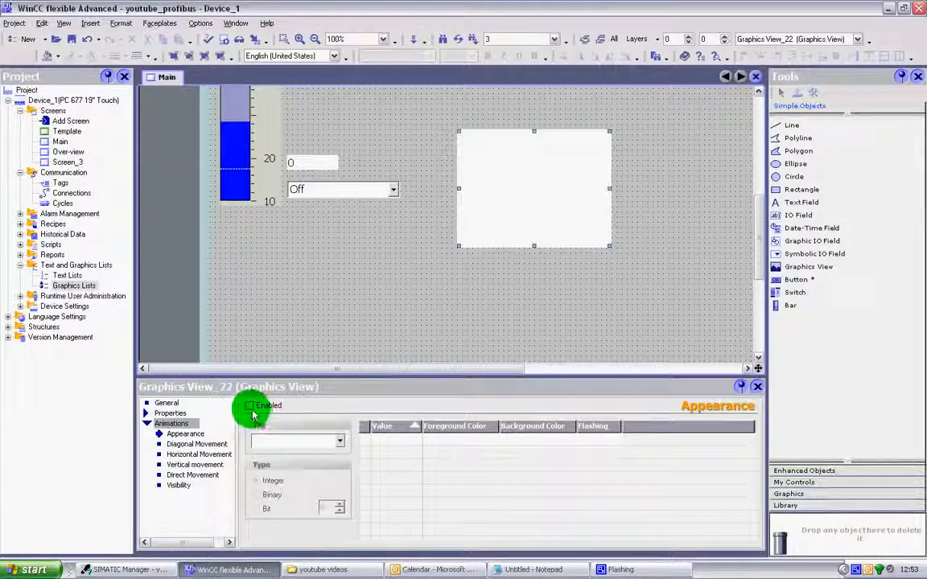
click(185, 444)
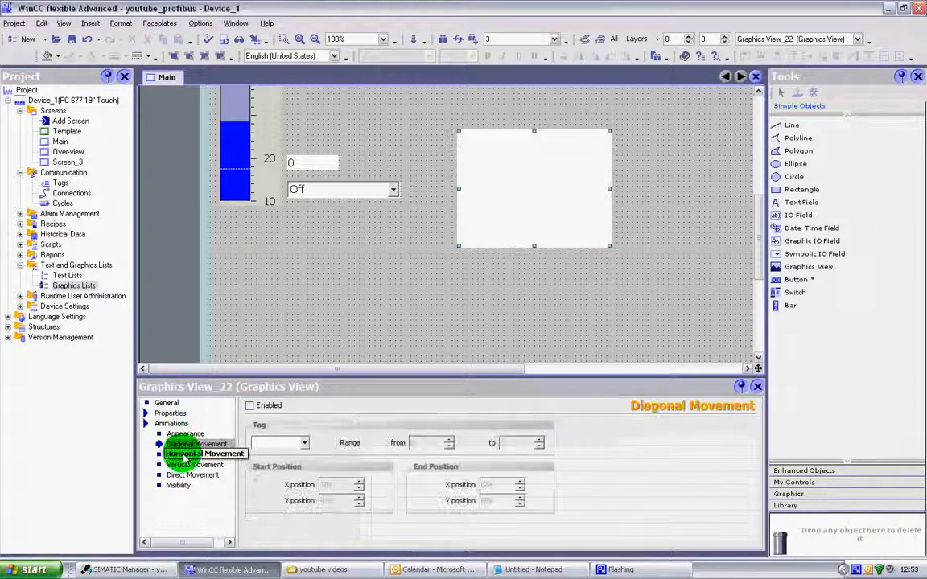
click(189, 455)
click(193, 465)
click(165, 404)
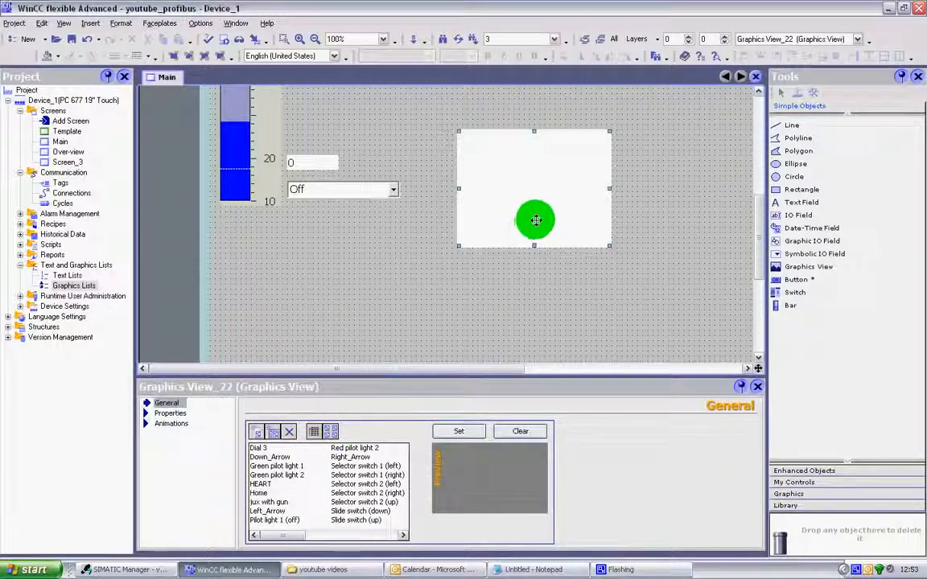
- Move the graphics view slightly down and load the deepthought image from the My Pictures folder into it
mouse_move(536, 219)
mouse_down()
mouse_move(497, 276)
mouse_move(538, 278)
mouse_up()
click(254, 441)
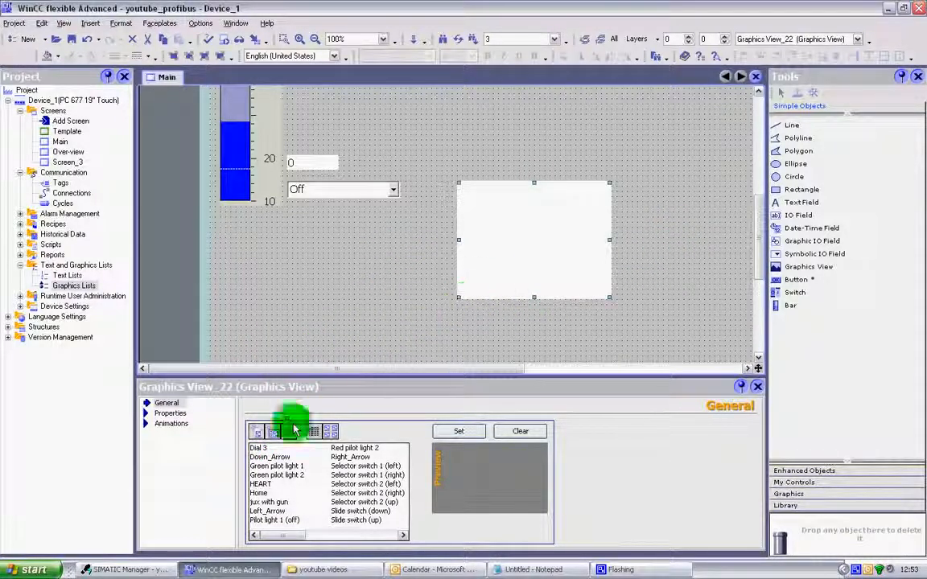
click(258, 434)
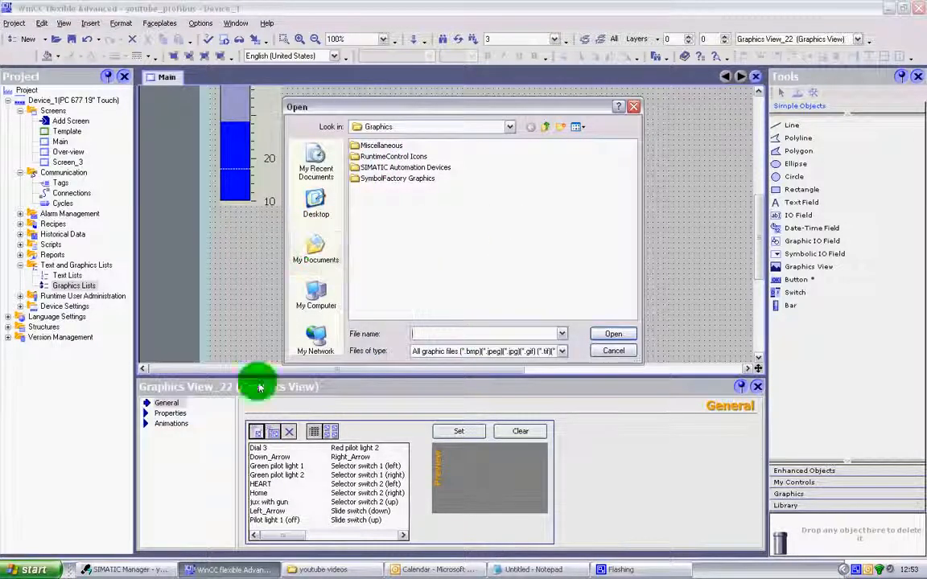
click(309, 266)
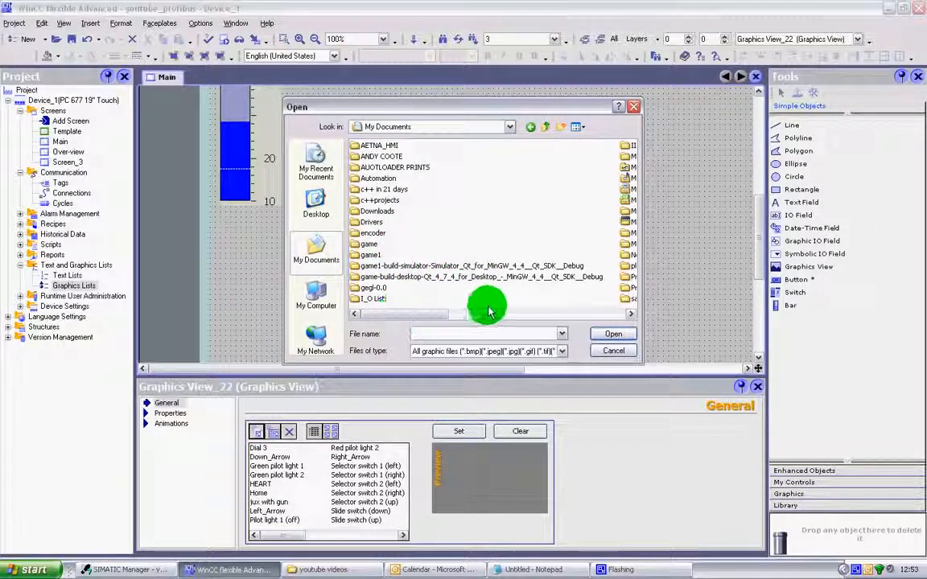
drag(424, 312, 389, 195)
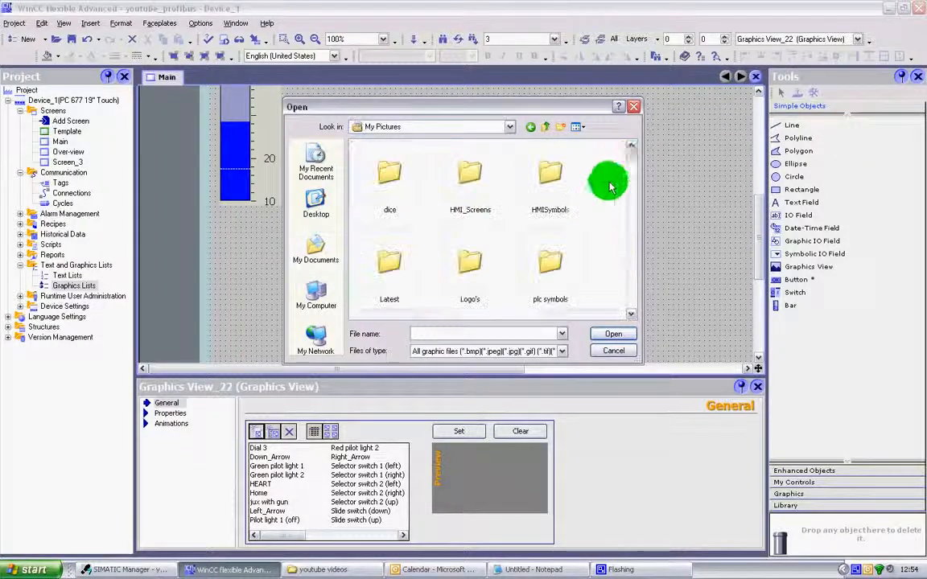
drag(635, 158, 627, 206)
click(390, 209)
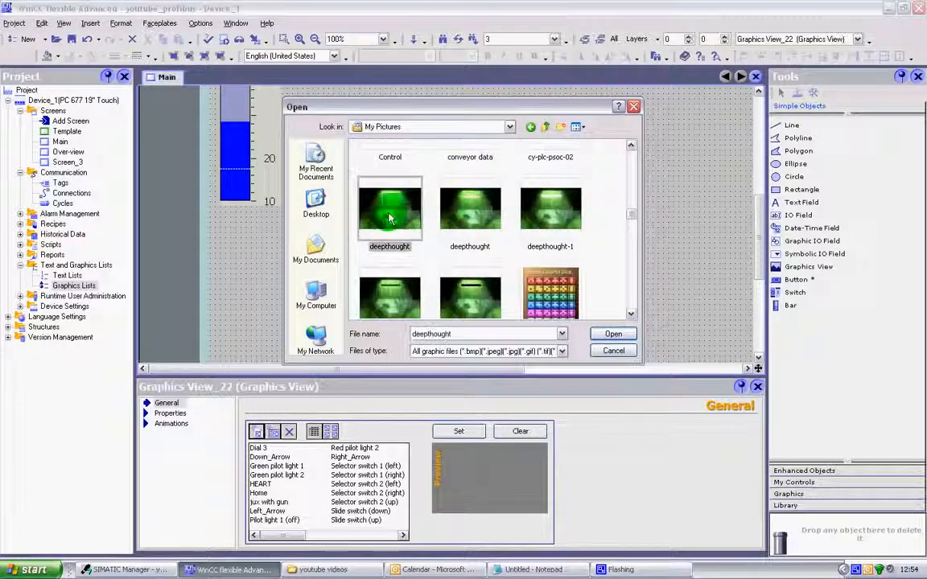
click(616, 333)
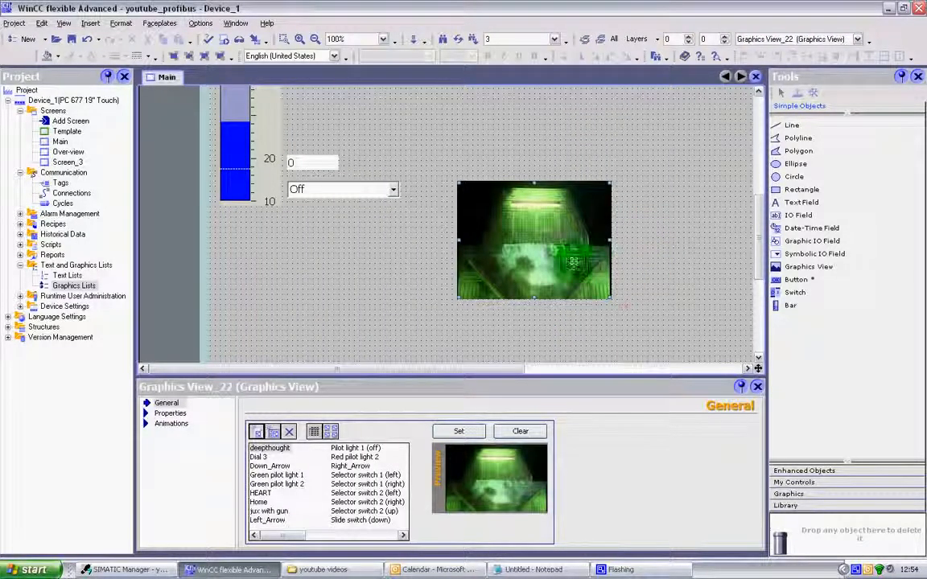
- Reposition the deepthought image beside the round selector dial near the top of the Main screen
drag(575, 266, 406, 296)
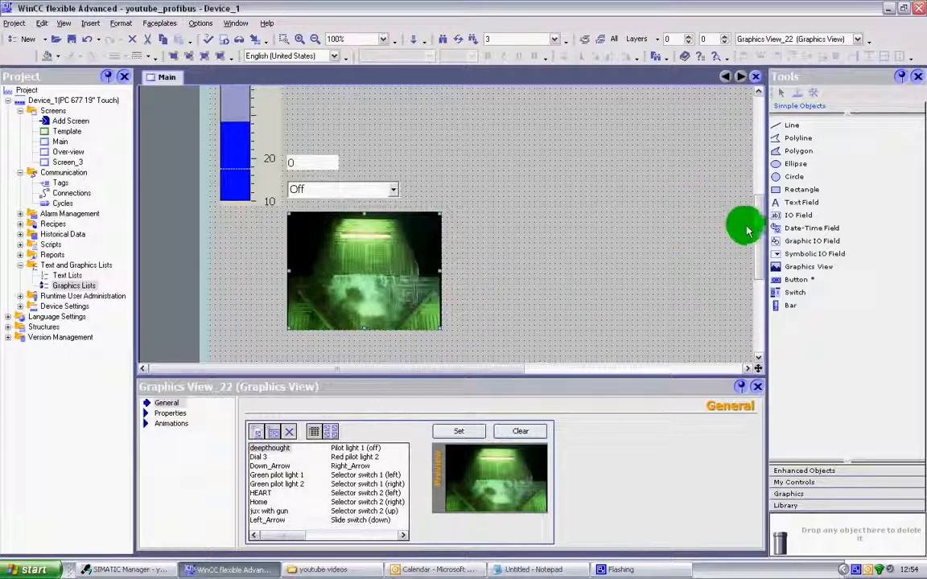
scroll(673, 209, up, 3)
drag(388, 301, 461, 145)
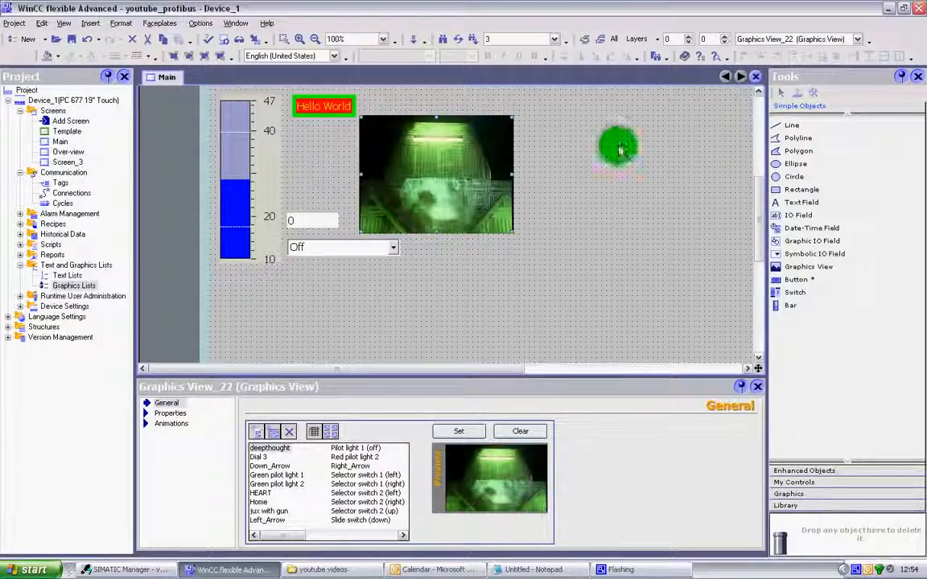
scroll(755, 197, up, 3)
drag(508, 213, 529, 135)
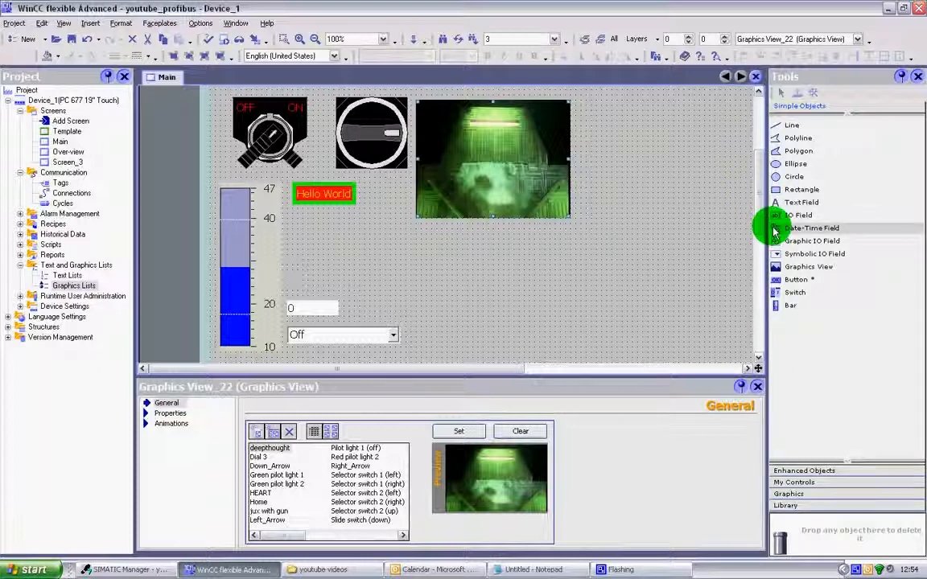
- Add a Date-Time Field below the deepthought image, level with the numeric field showing 0
drag(777, 233, 520, 272)
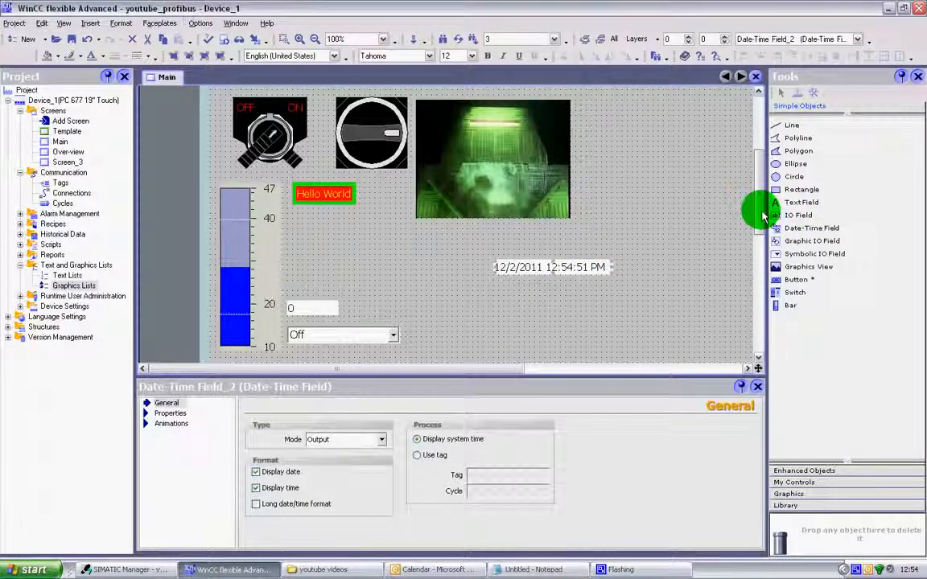
drag(763, 215, 763, 234)
drag(577, 211, 535, 254)
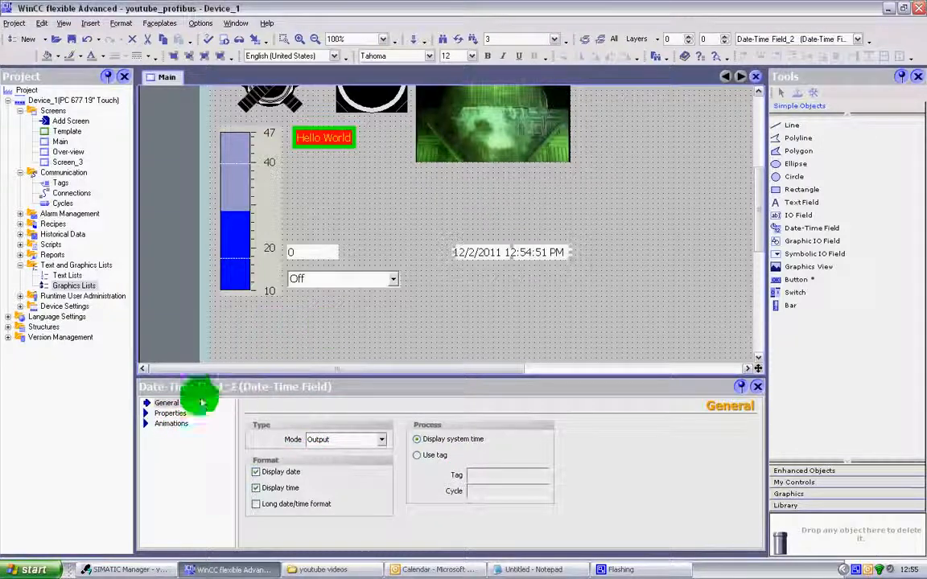
- Set the date-time field's text color to dark blue and its background color to yellow
click(173, 423)
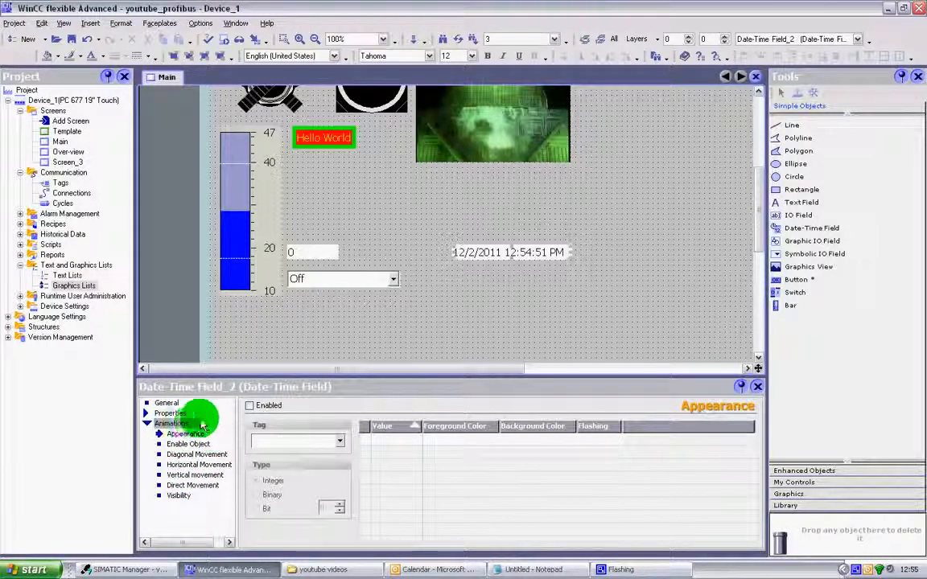
click(173, 413)
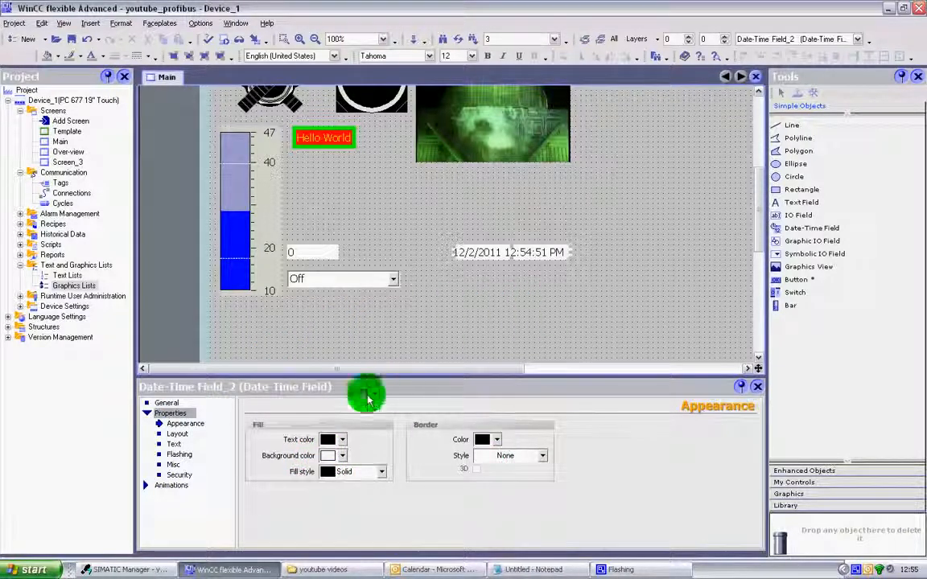
click(342, 440)
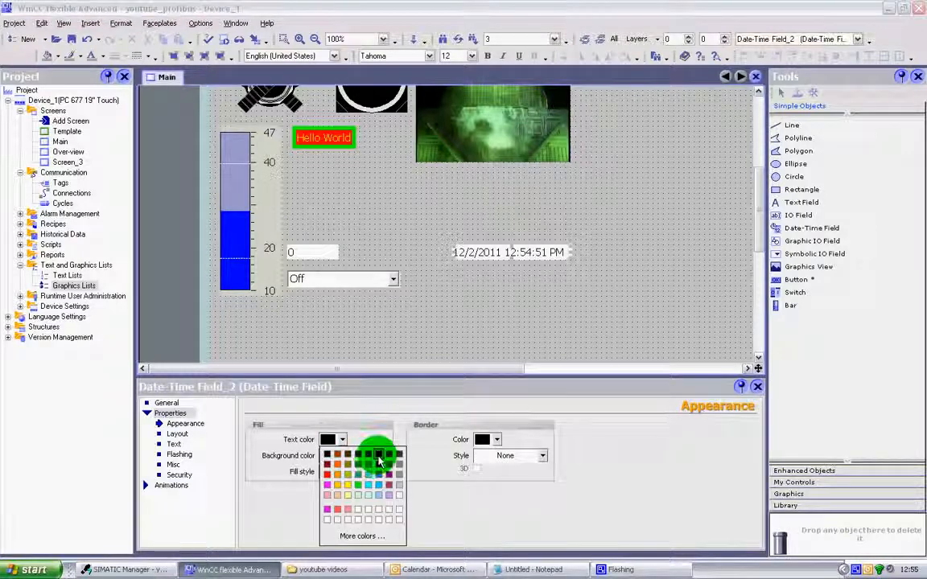
click(375, 446)
click(342, 456)
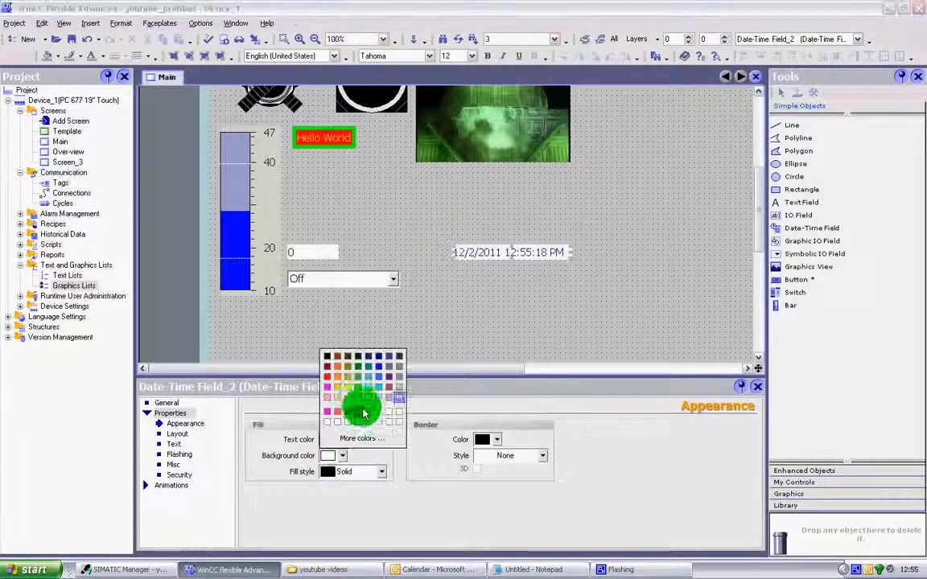
click(348, 378)
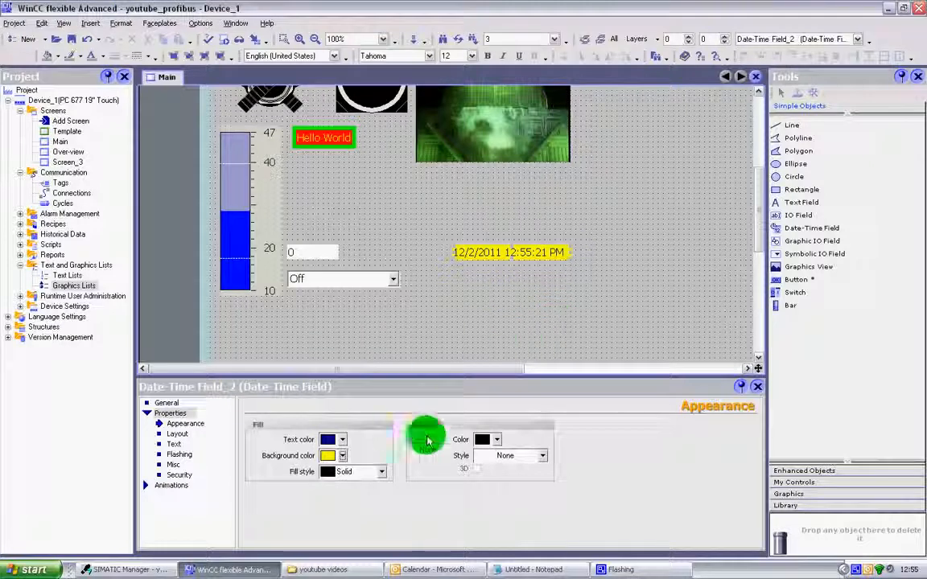
- Give the date-time field a red border with the Solid style
click(497, 439)
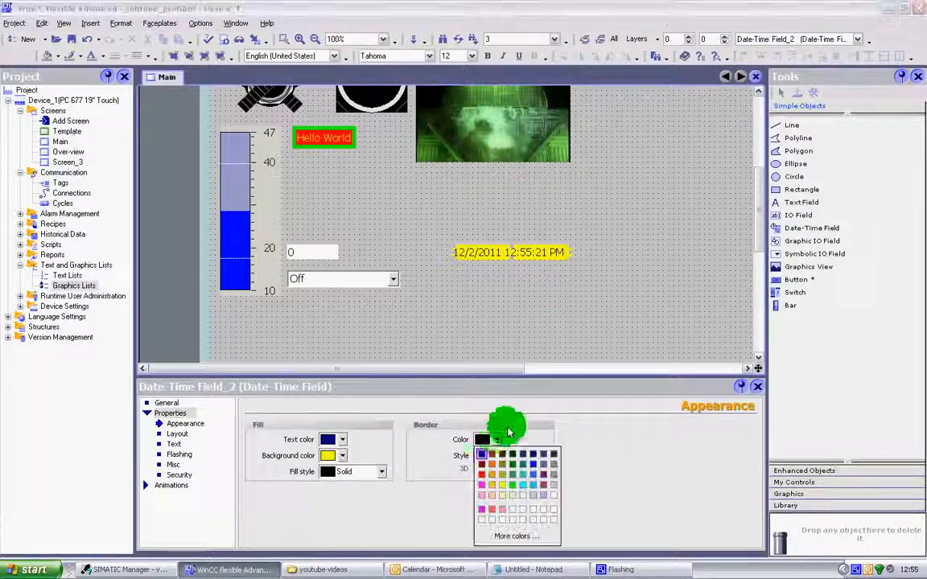
click(482, 474)
click(543, 455)
click(521, 480)
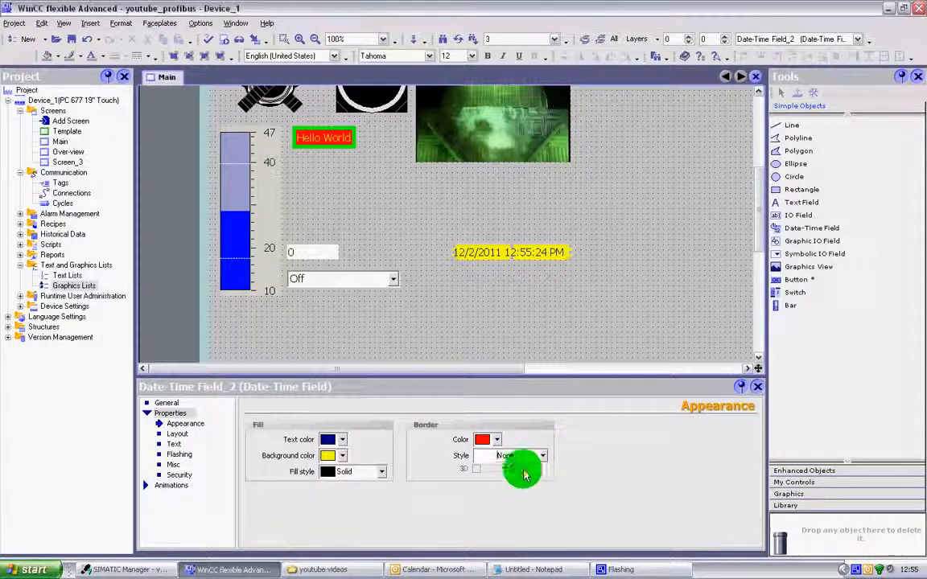
click(559, 296)
click(554, 256)
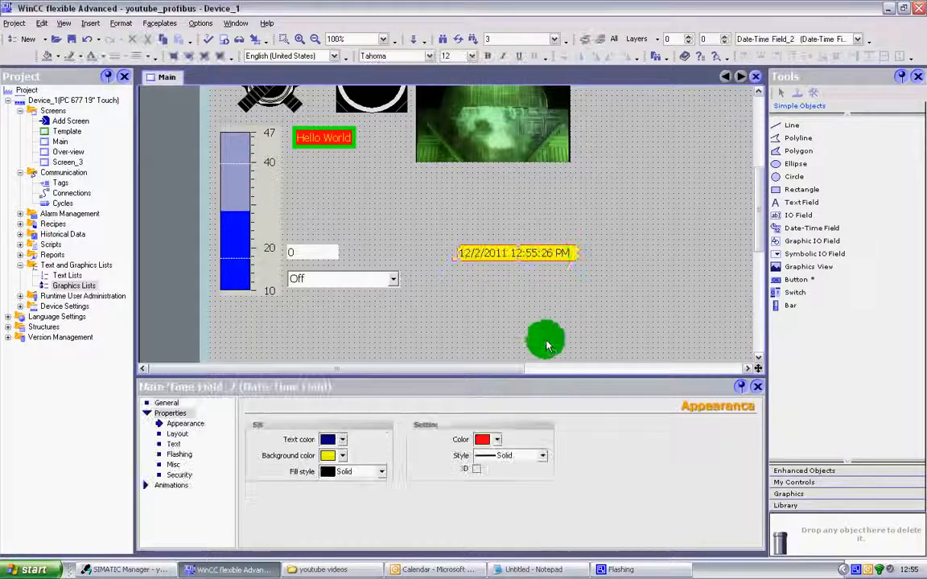
- Show both date and time in long format with the field in Output mode, and move it closer beneath the image
click(167, 402)
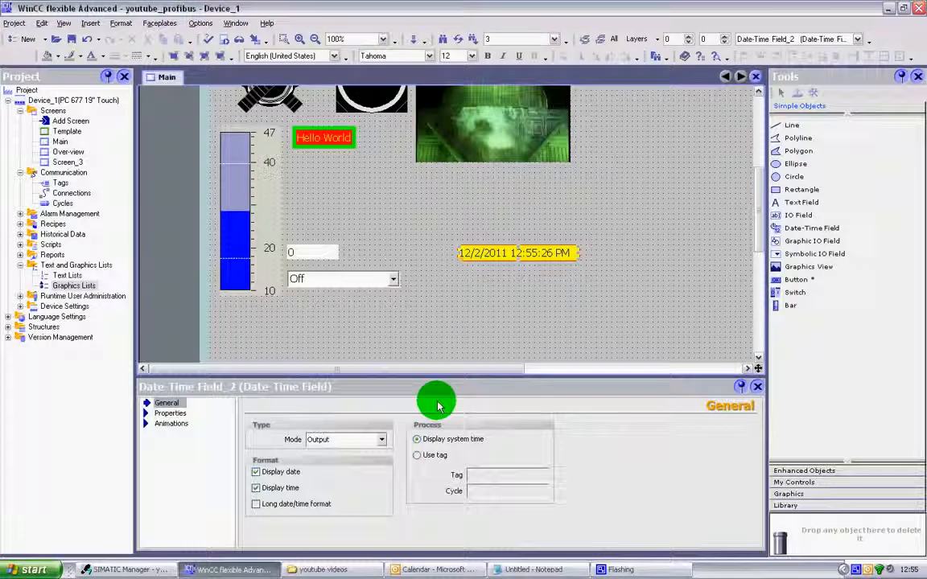
click(383, 440)
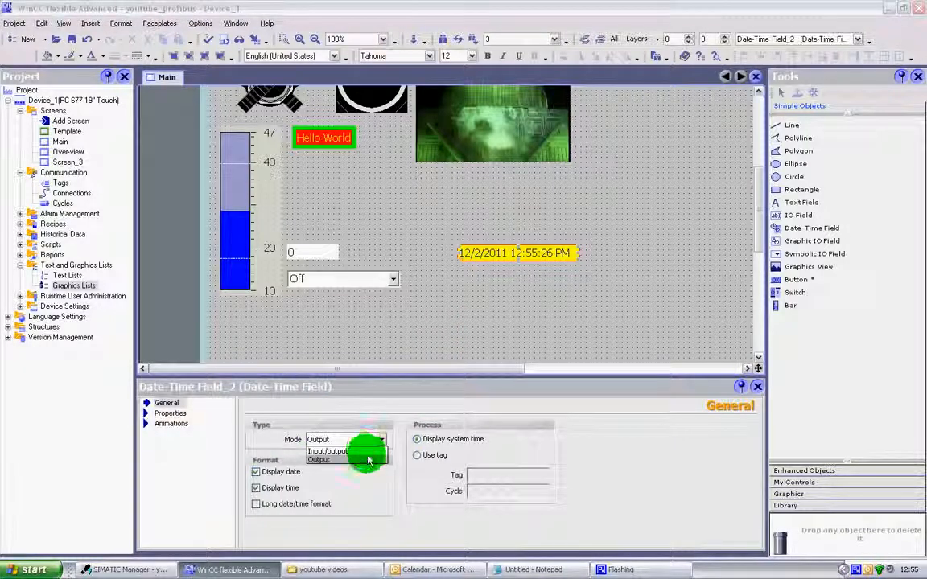
click(369, 459)
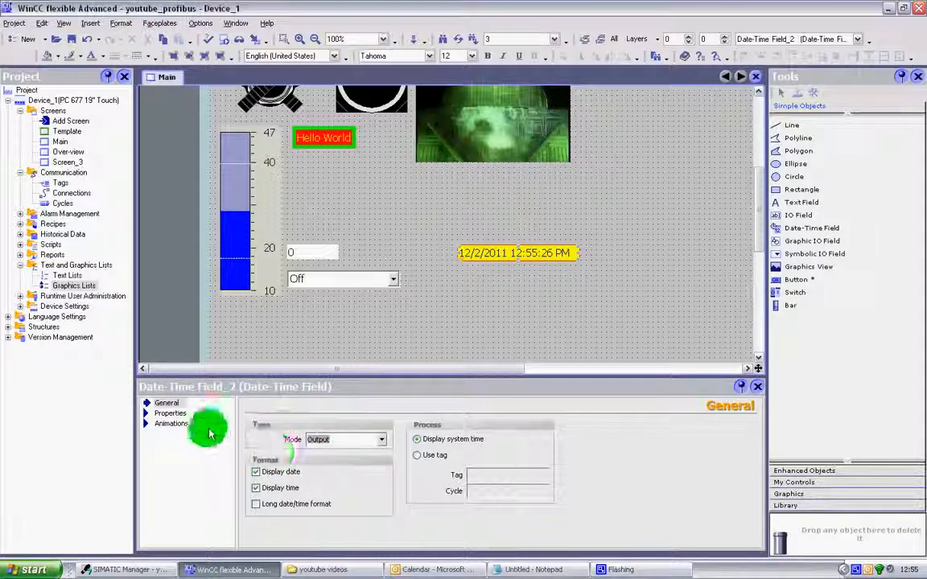
click(269, 479)
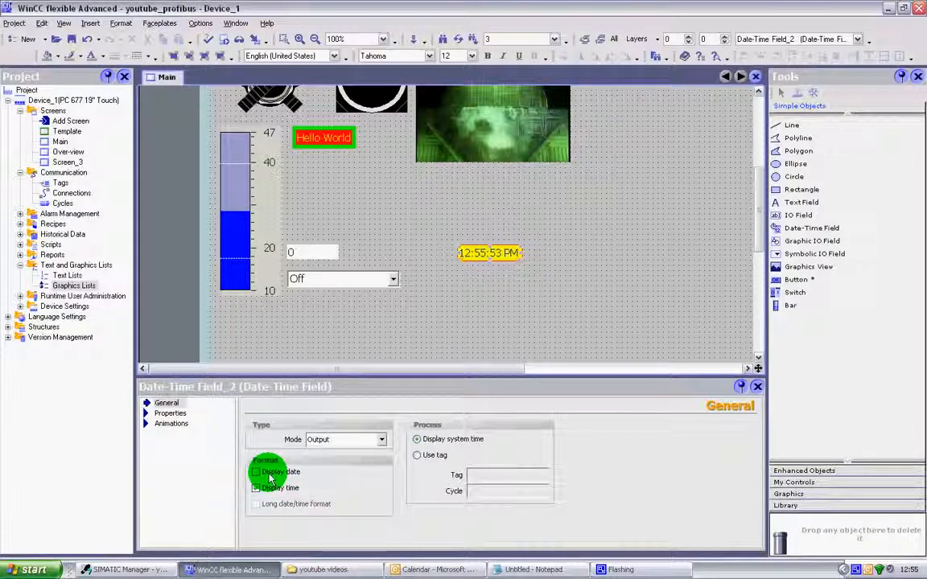
click(270, 475)
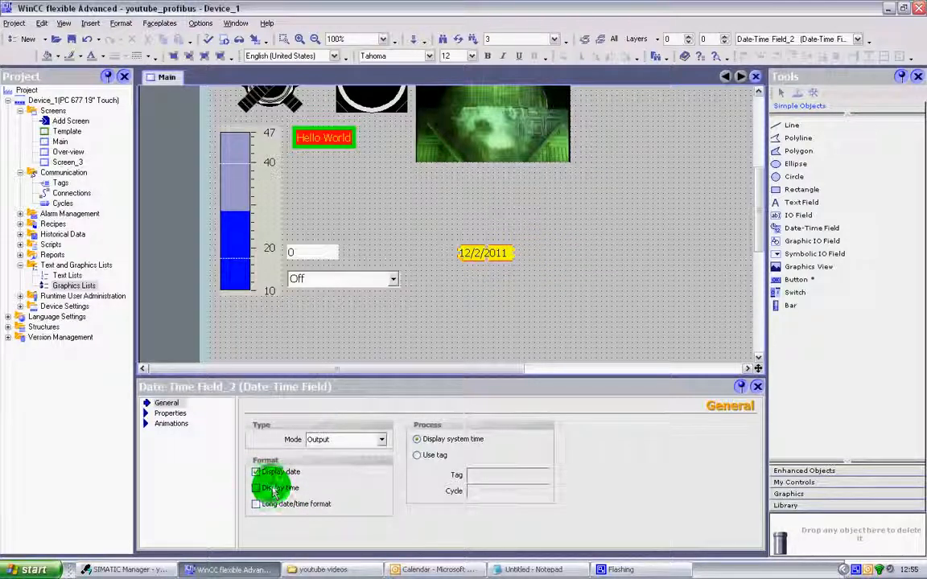
click(292, 504)
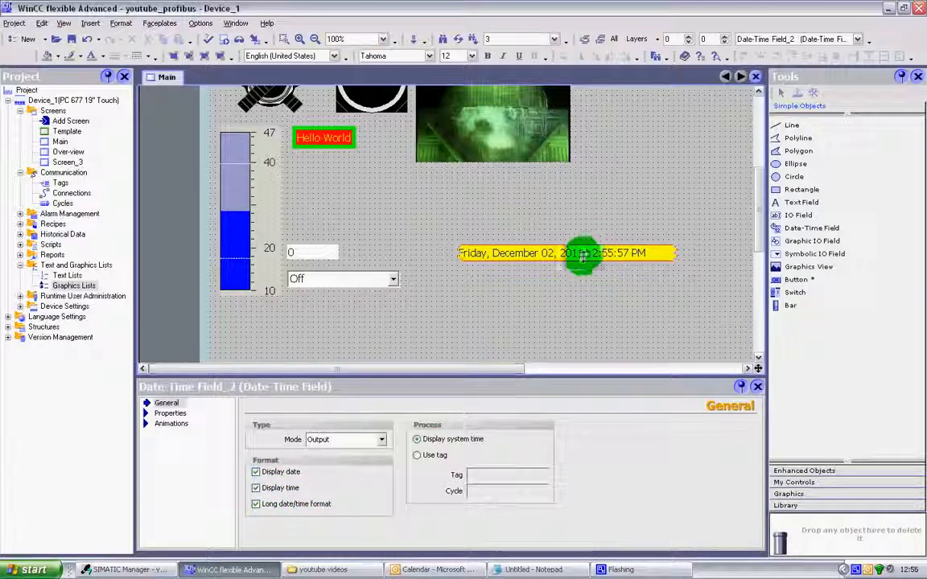
drag(586, 253, 566, 248)
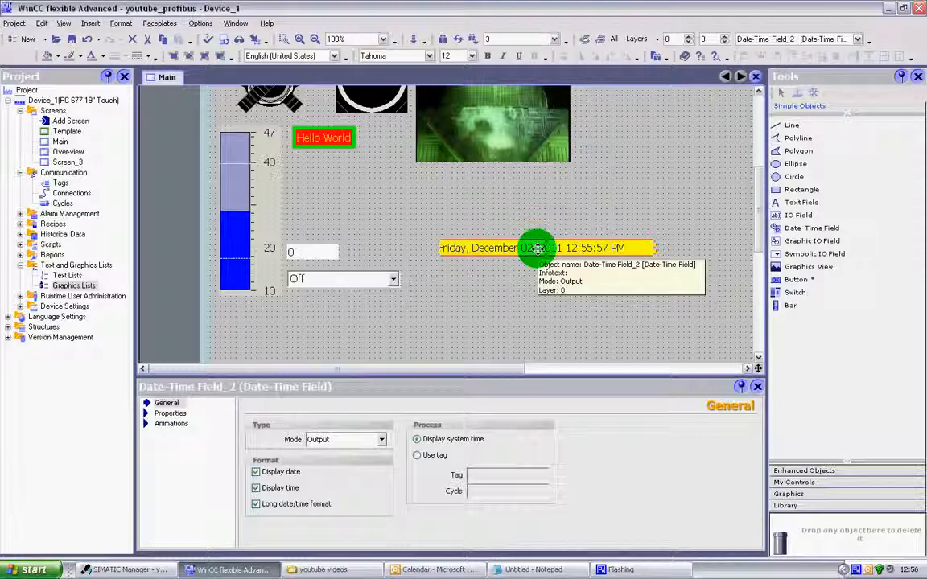
drag(538, 249, 526, 228)
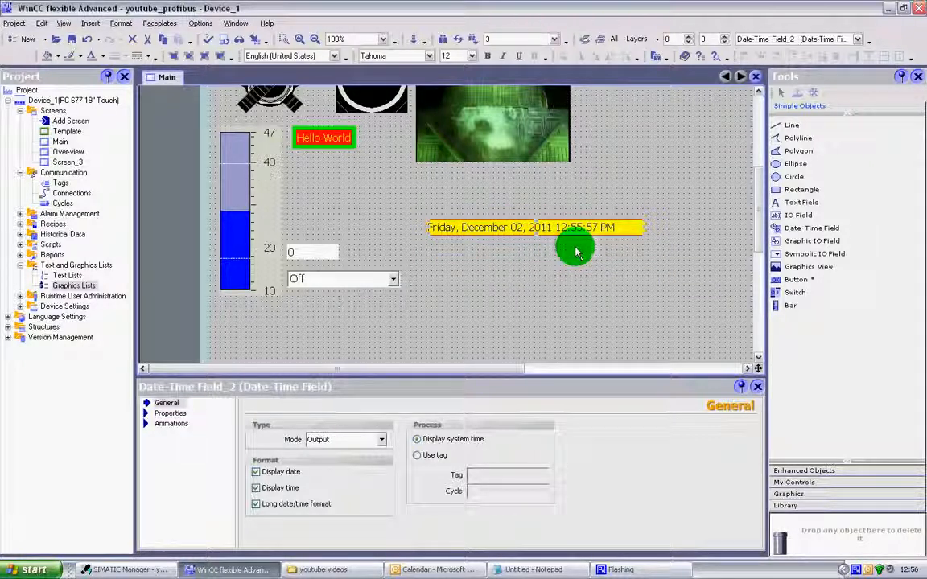
- Make the date-time field use a tag and create a new internal tag for it named I_Date with data type DateTime
click(419, 458)
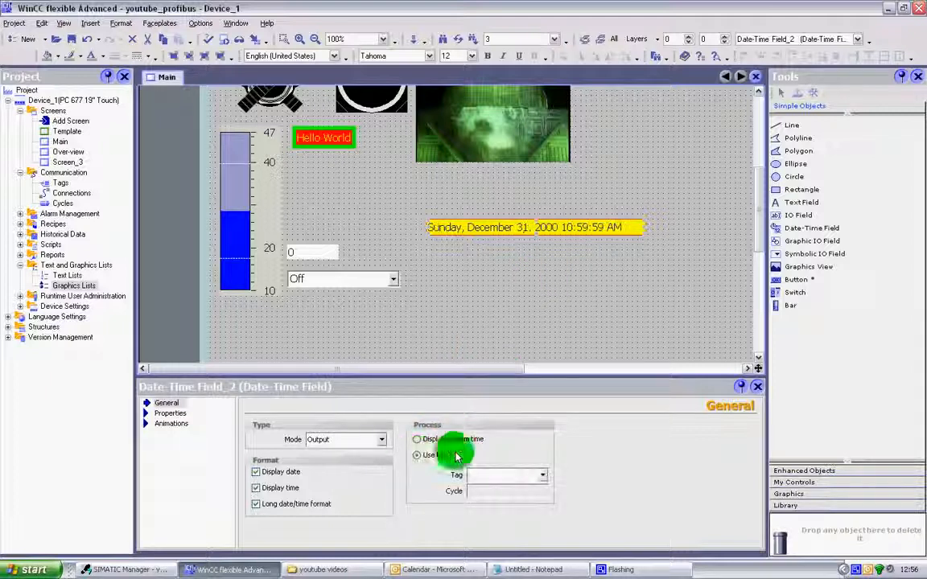
click(544, 477)
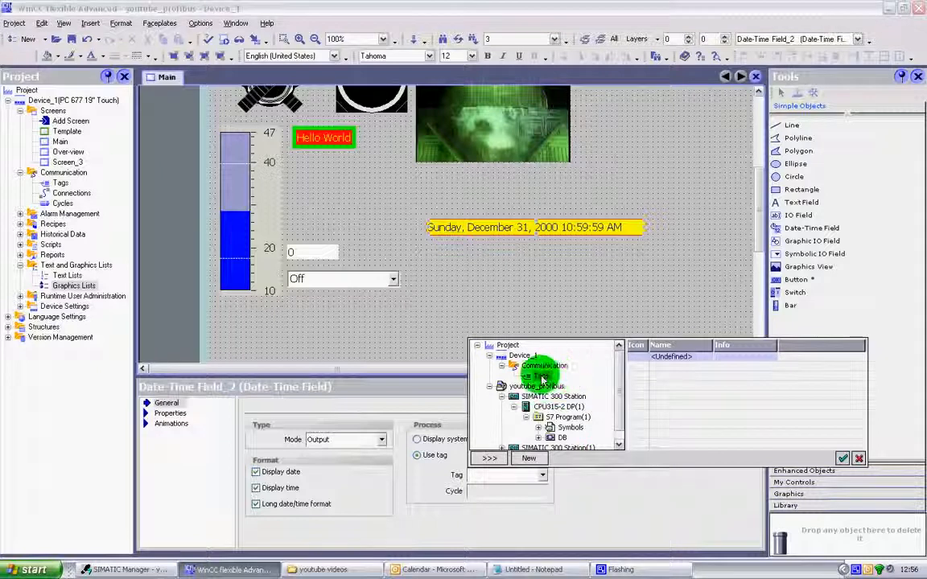
click(528, 458)
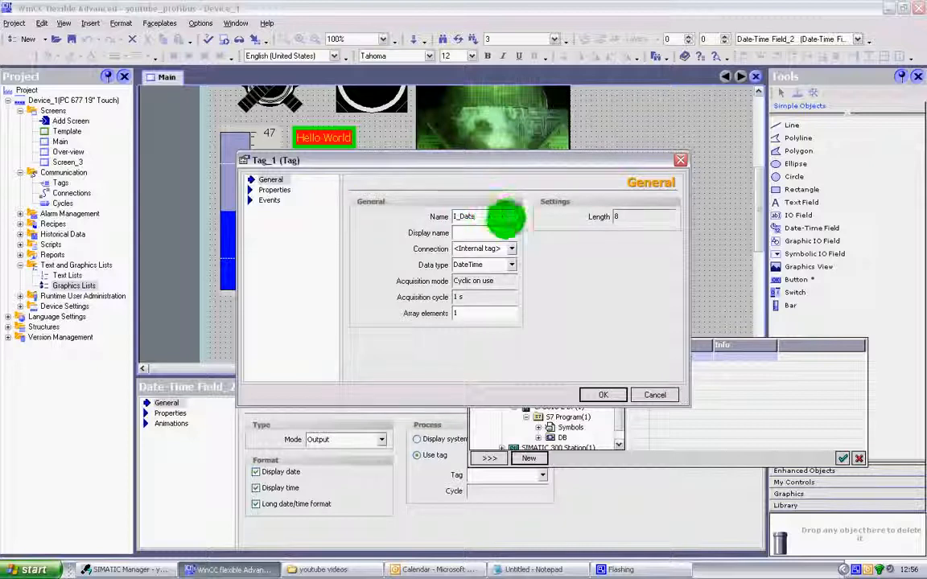
click(512, 265)
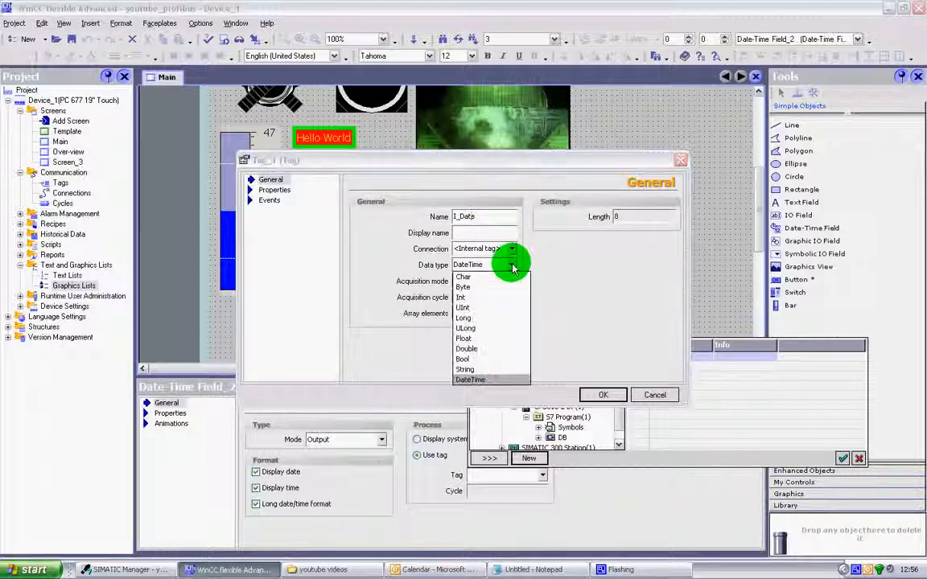
click(474, 379)
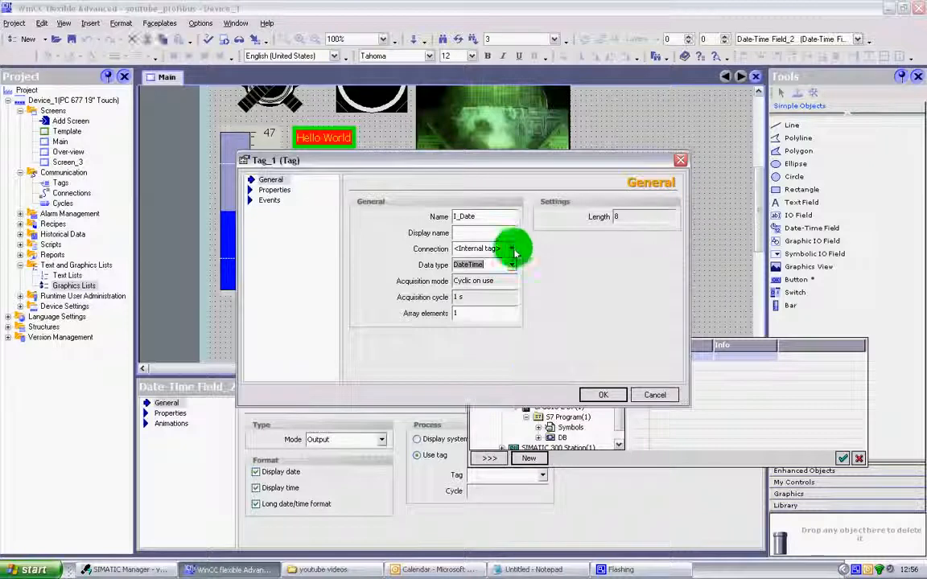
- Examine the I_Date tag's addressing, limits, linear scaling, comment and multiplexing properties and its value-change and high-limit events
click(275, 191)
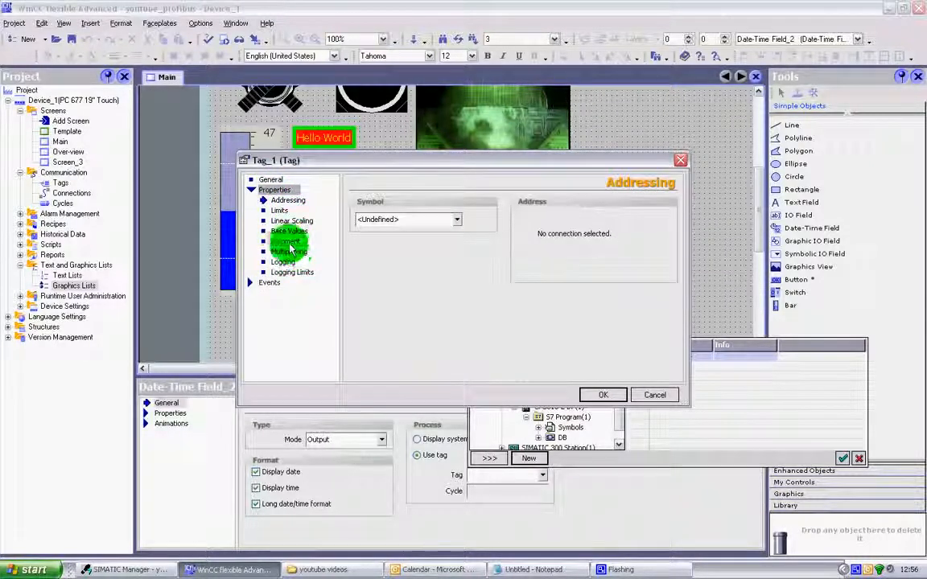
click(287, 243)
click(289, 252)
click(291, 221)
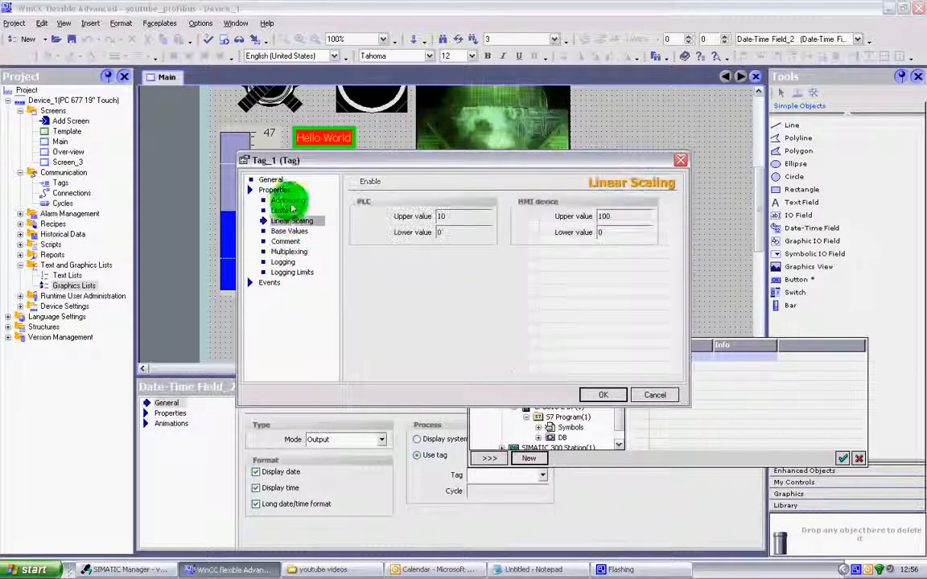
click(286, 200)
click(280, 210)
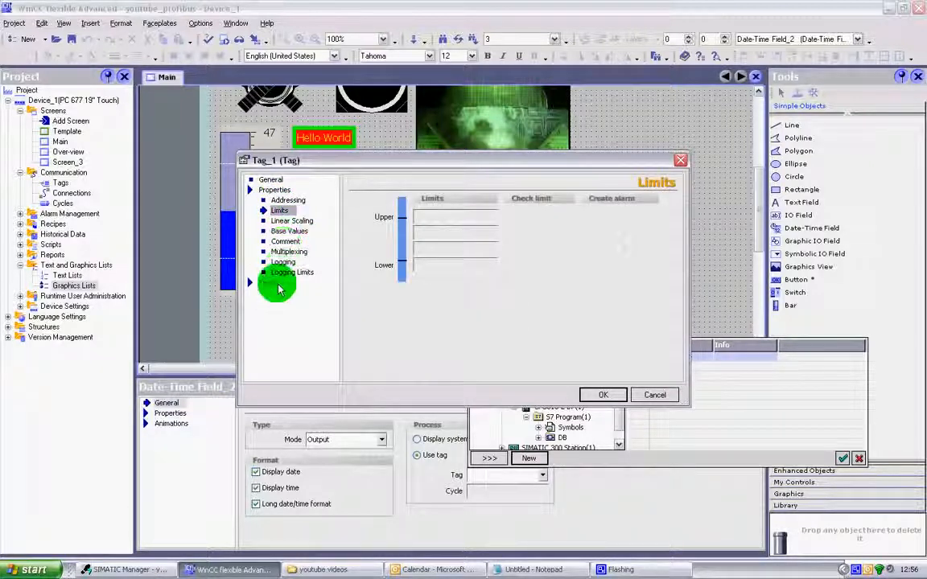
click(273, 282)
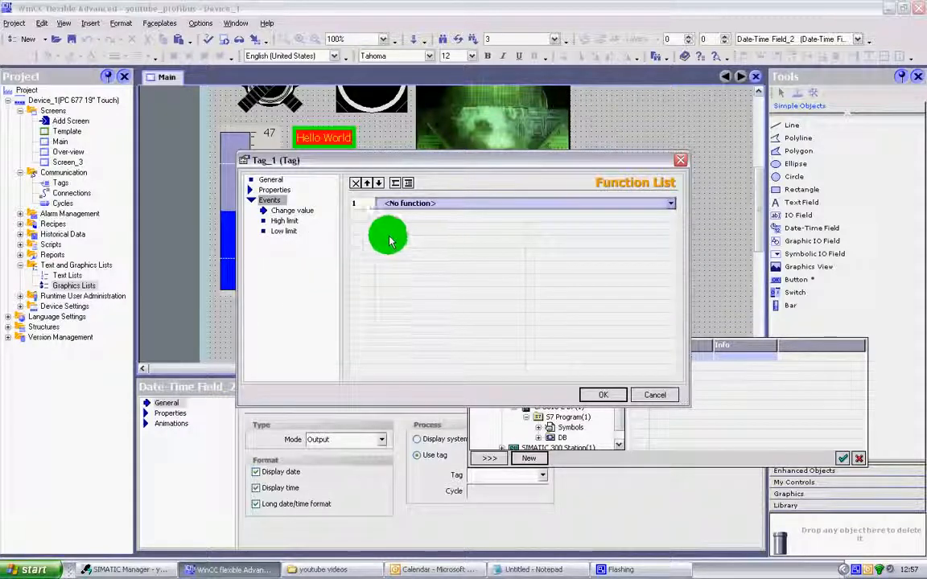
click(288, 220)
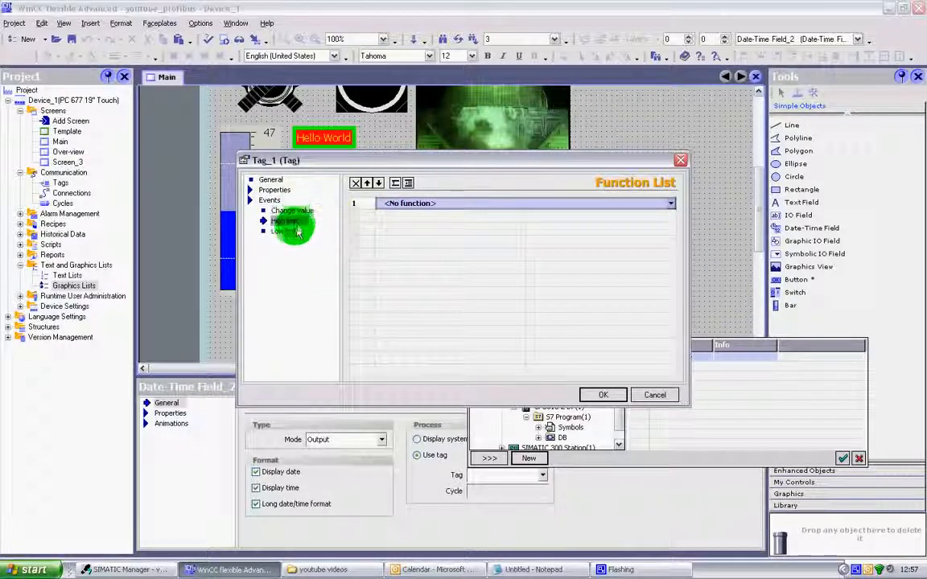
click(287, 220)
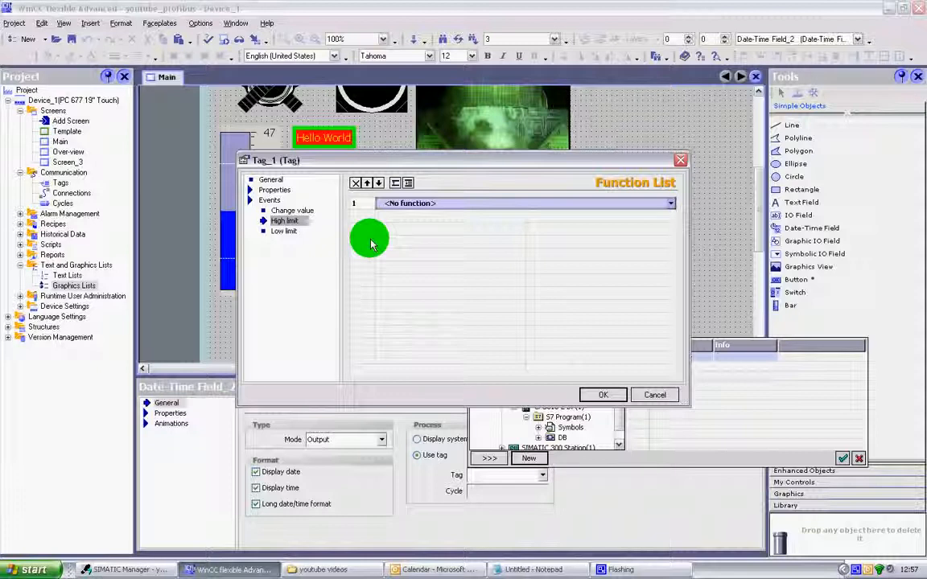
click(288, 192)
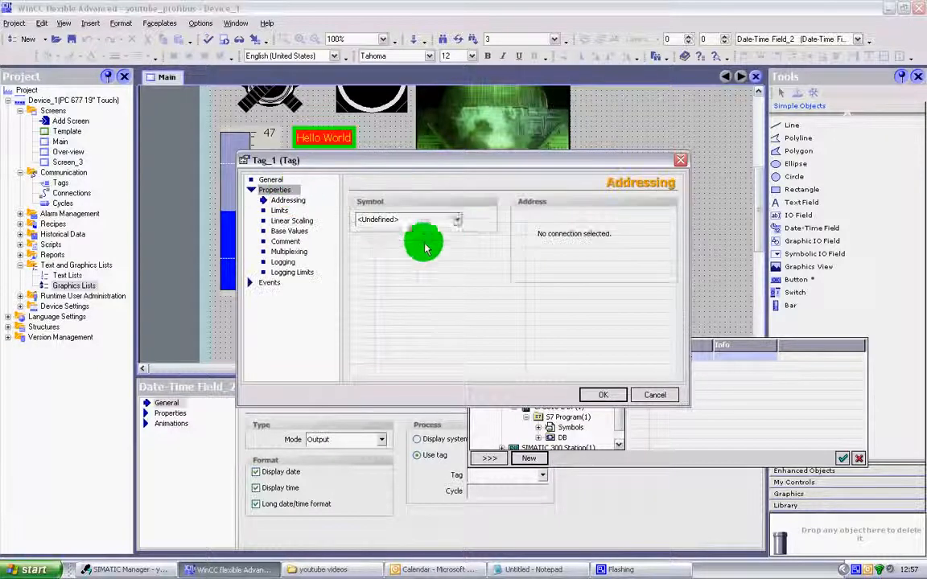
click(286, 182)
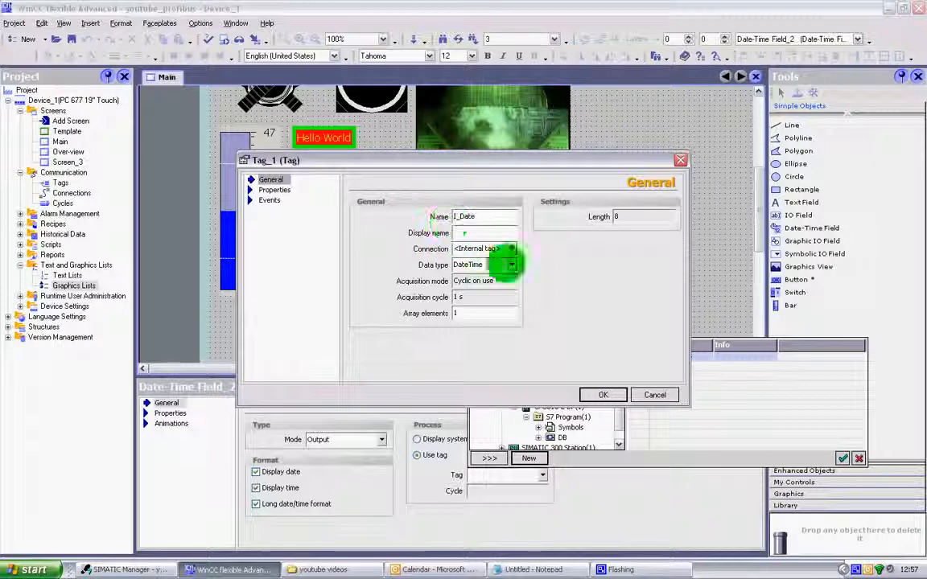
- Try CPU315-2 DP(1) and Connection_1 as the connection of the I_Date tag
click(511, 251)
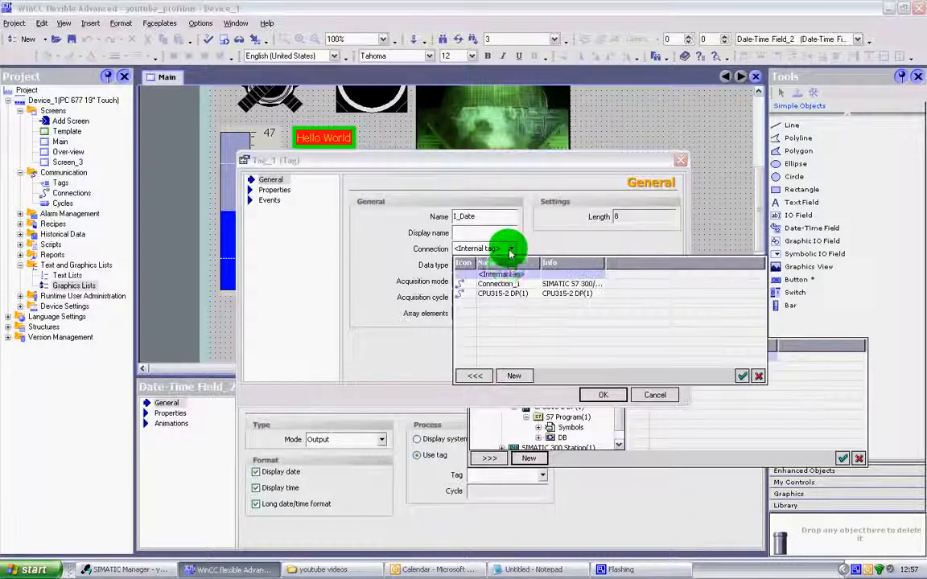
click(504, 294)
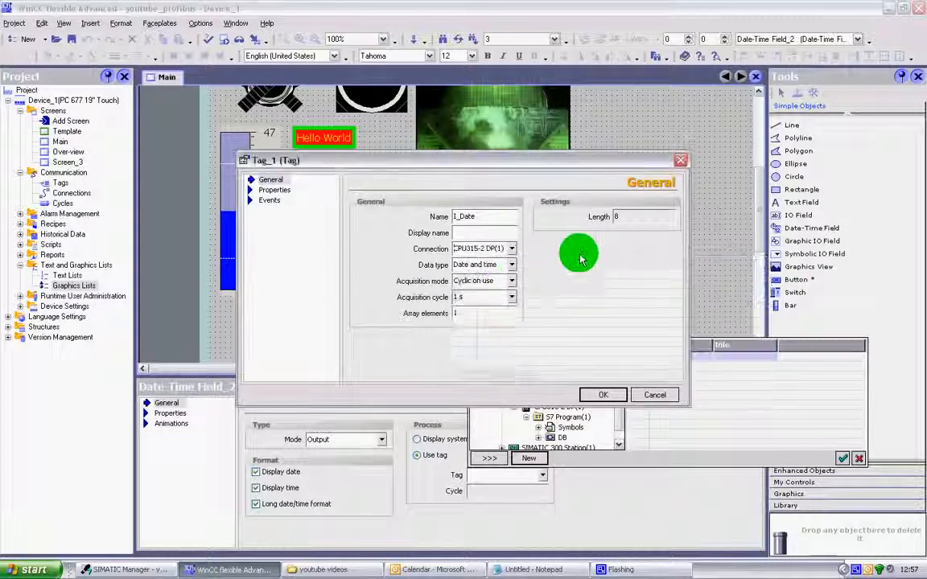
click(511, 255)
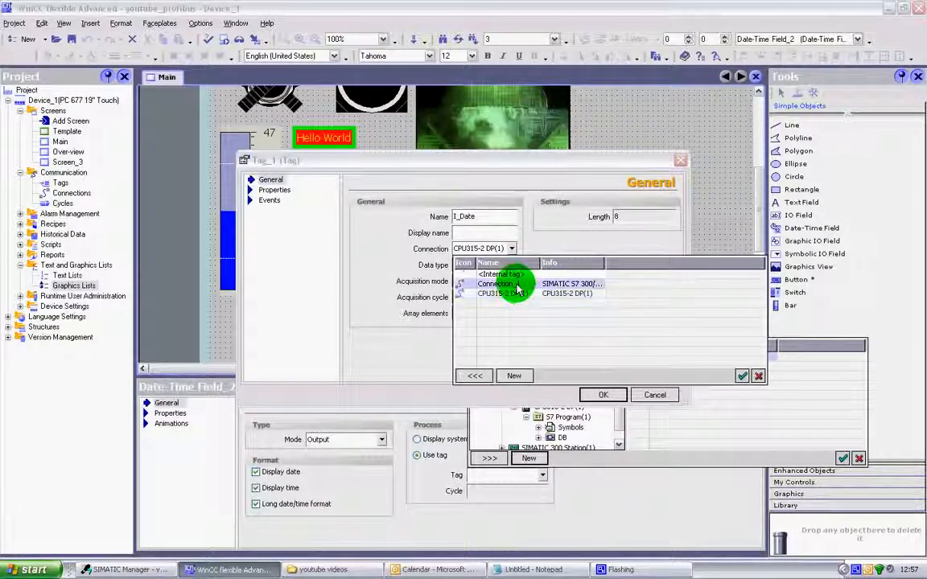
click(507, 277)
click(514, 280)
click(512, 255)
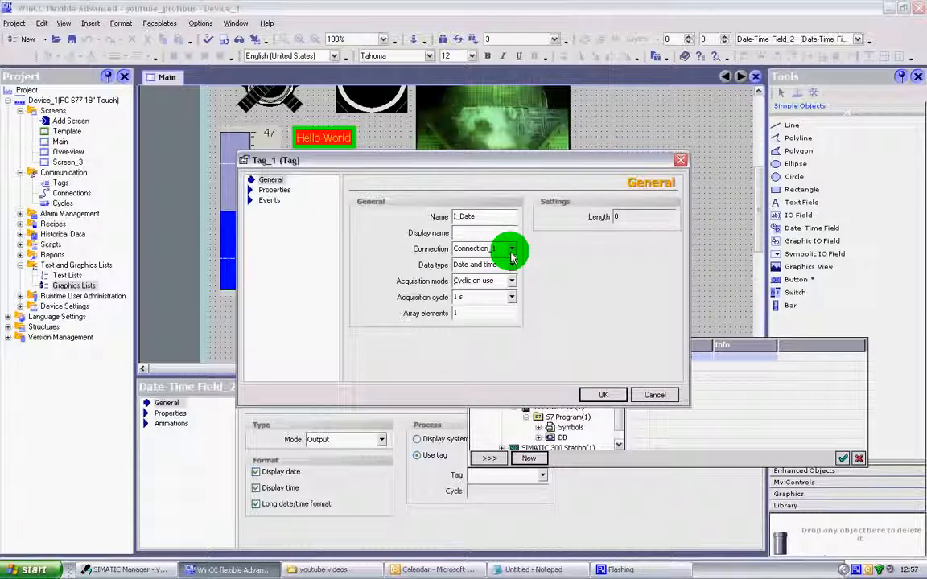
- Set the I_Date tag's connection to <Internal tag> and accept it as the date-time field's tag
click(512, 253)
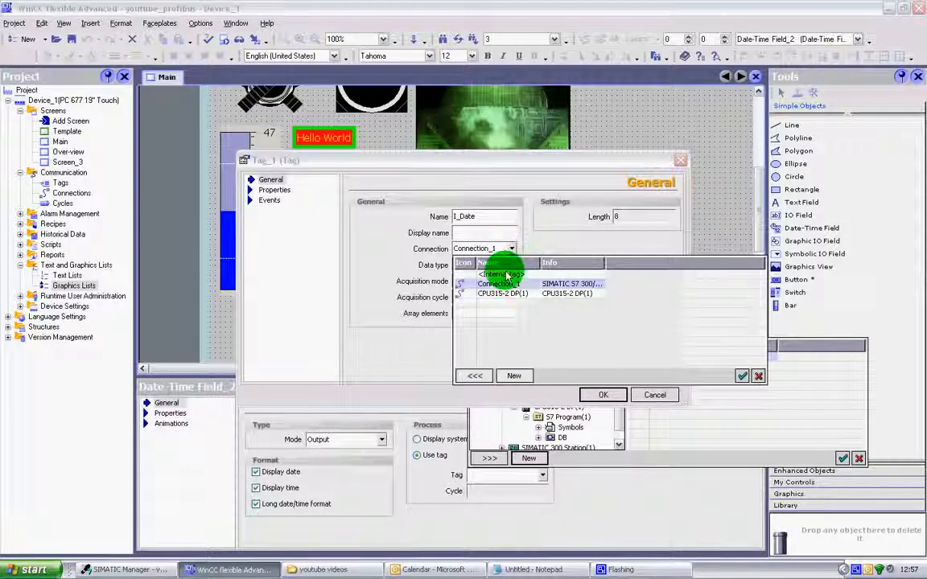
click(491, 271)
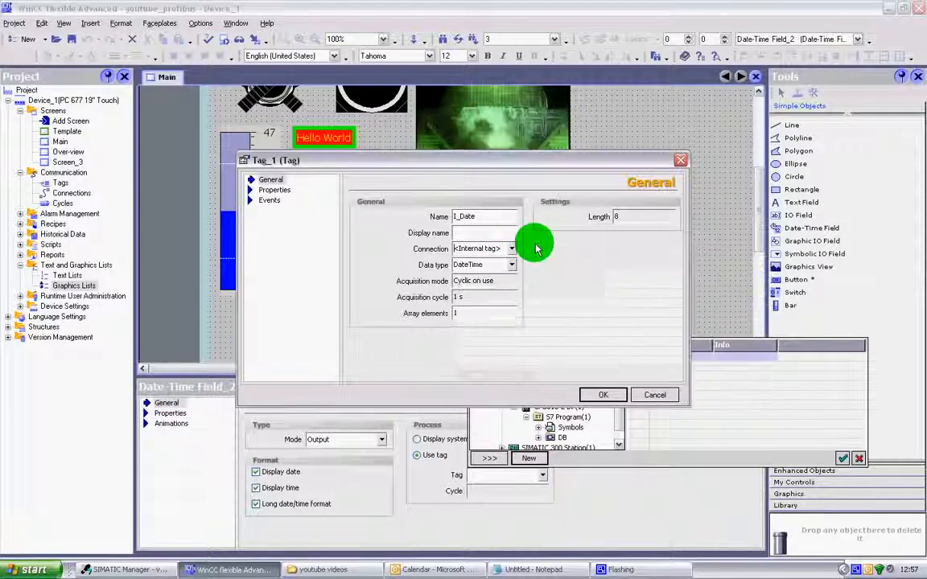
click(603, 395)
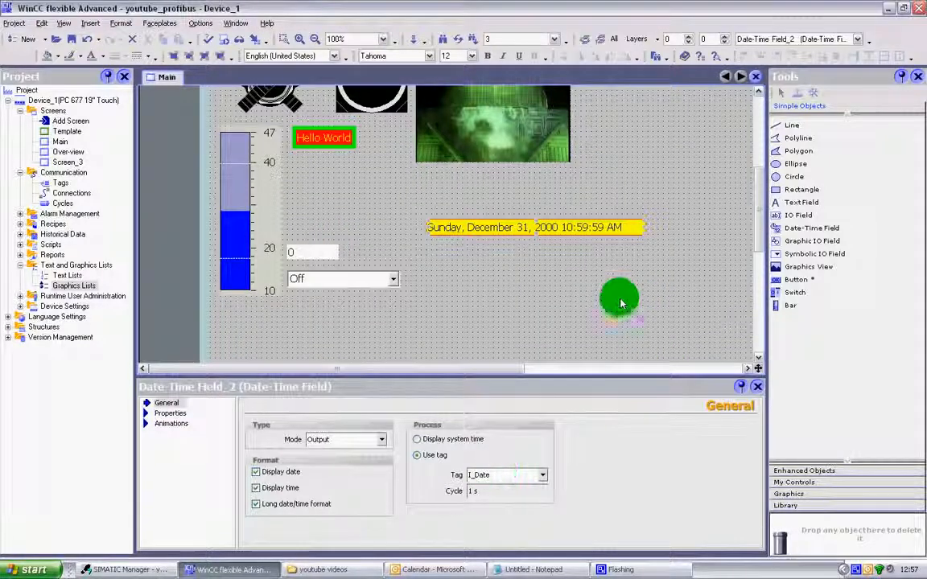
- Show the available Enhanced Objects and examine which graphics the two selector switch views on the Main screen use
drag(761, 238, 759, 258)
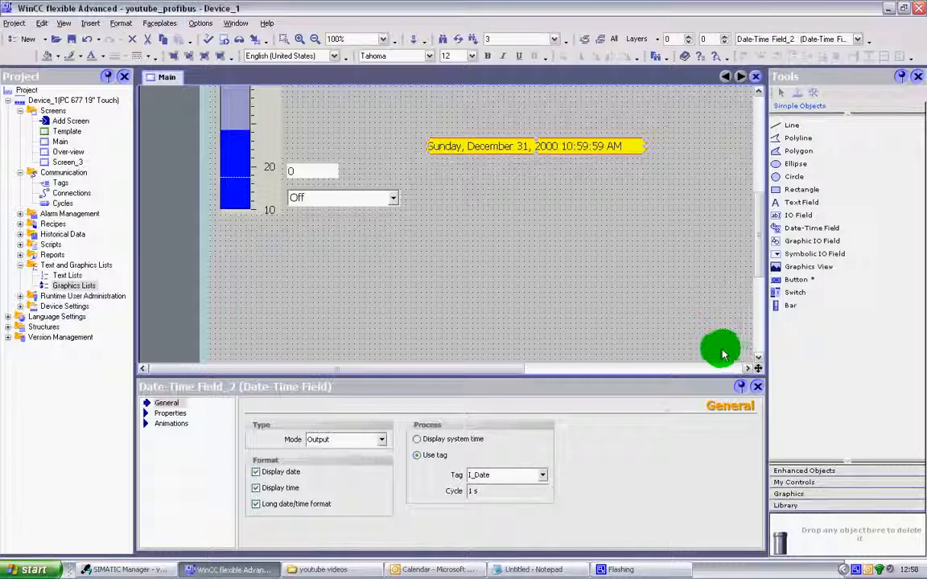
click(789, 470)
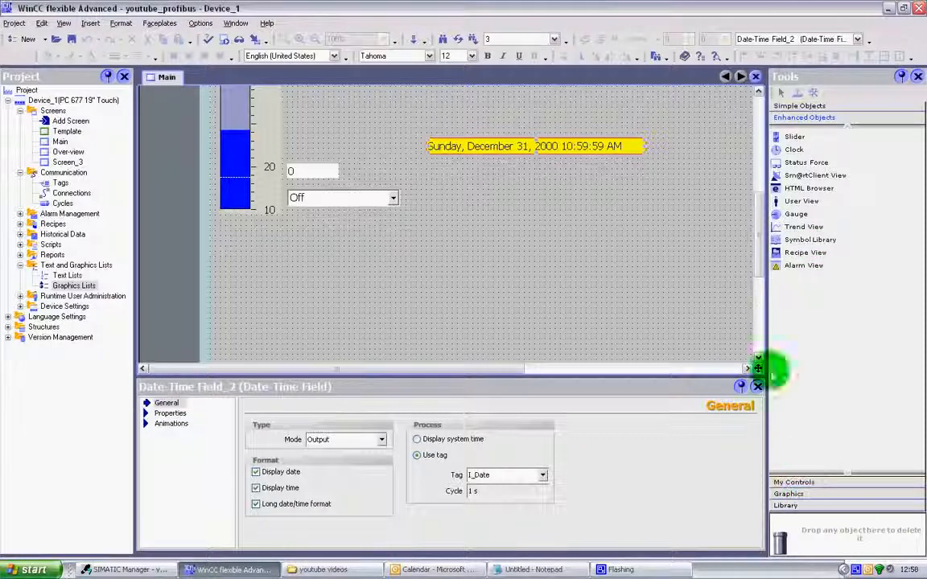
drag(757, 206, 750, 161)
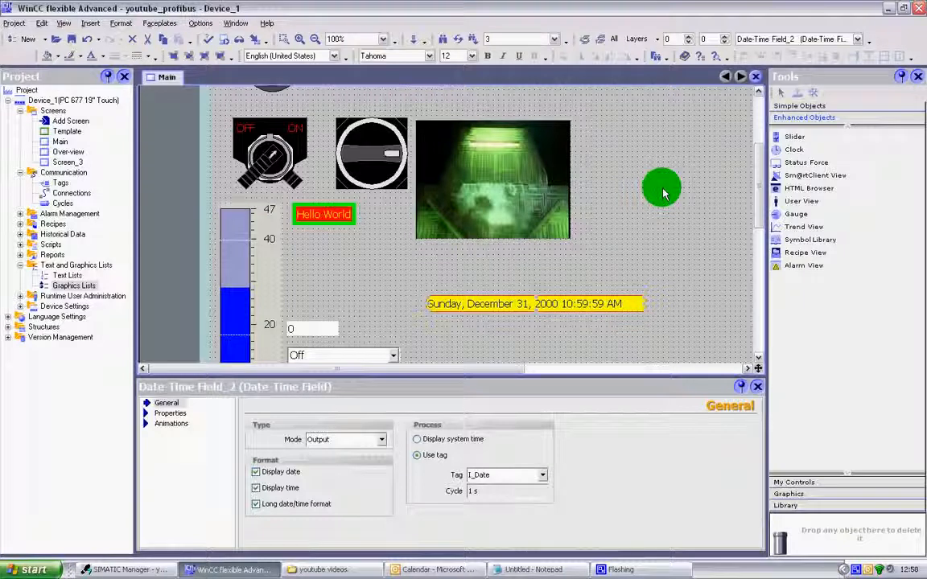
scroll(674, 161, up, 3)
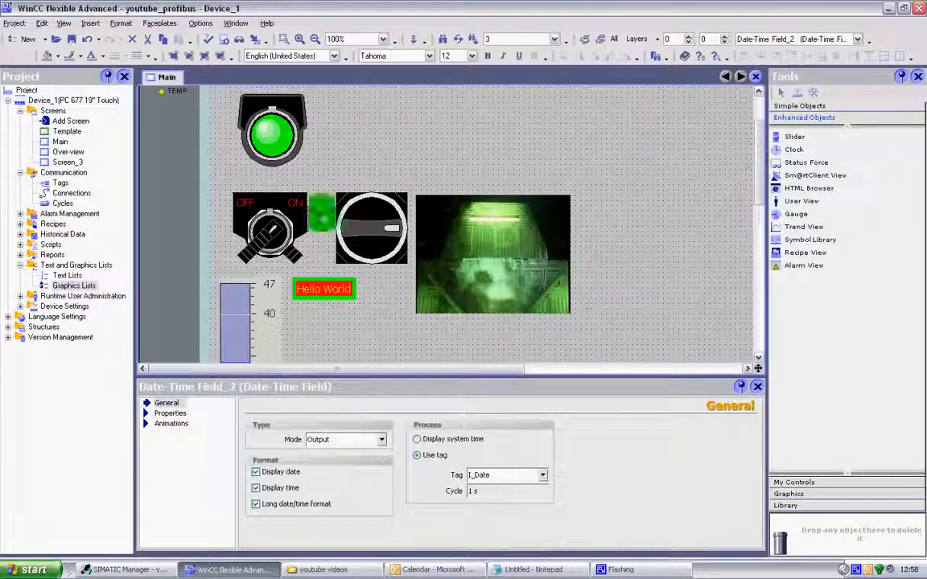
click(267, 222)
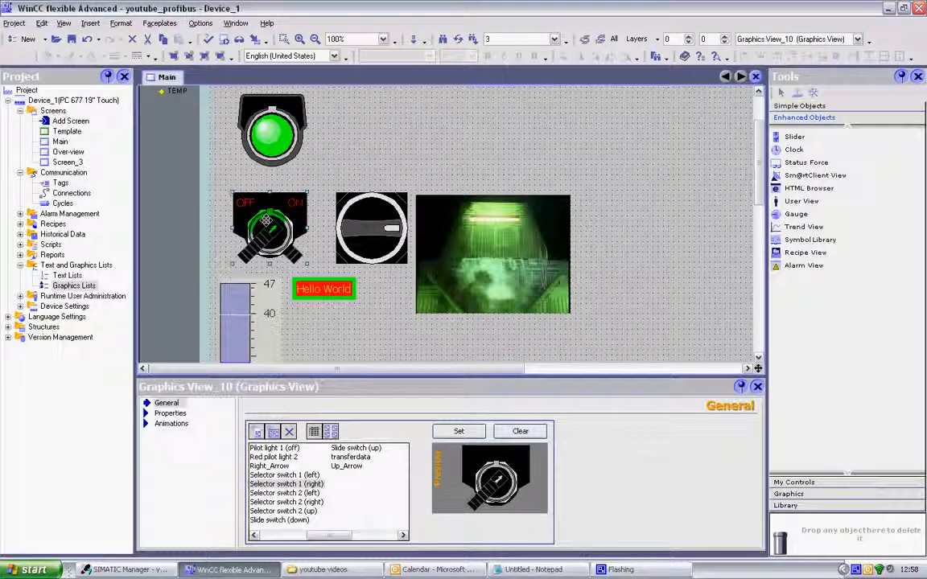
click(342, 206)
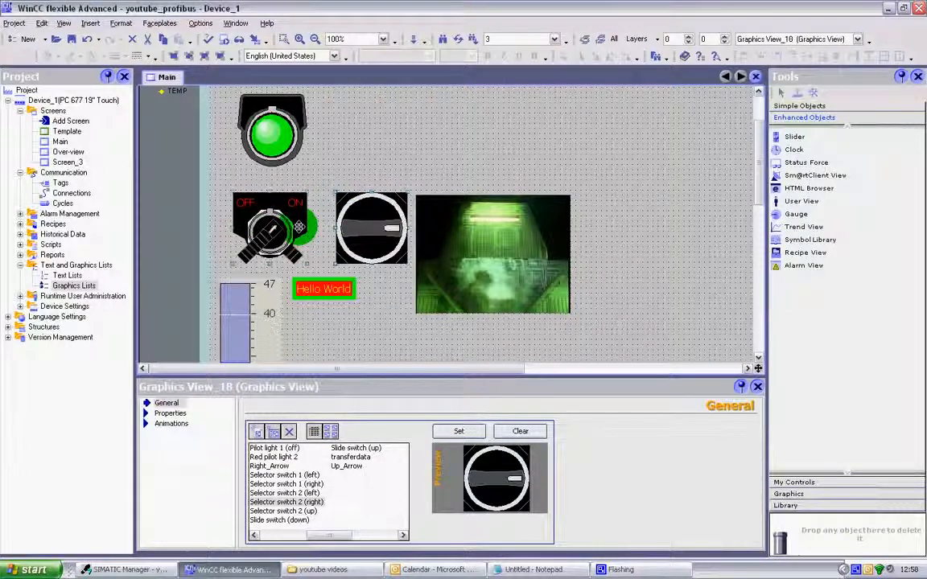
click(269, 222)
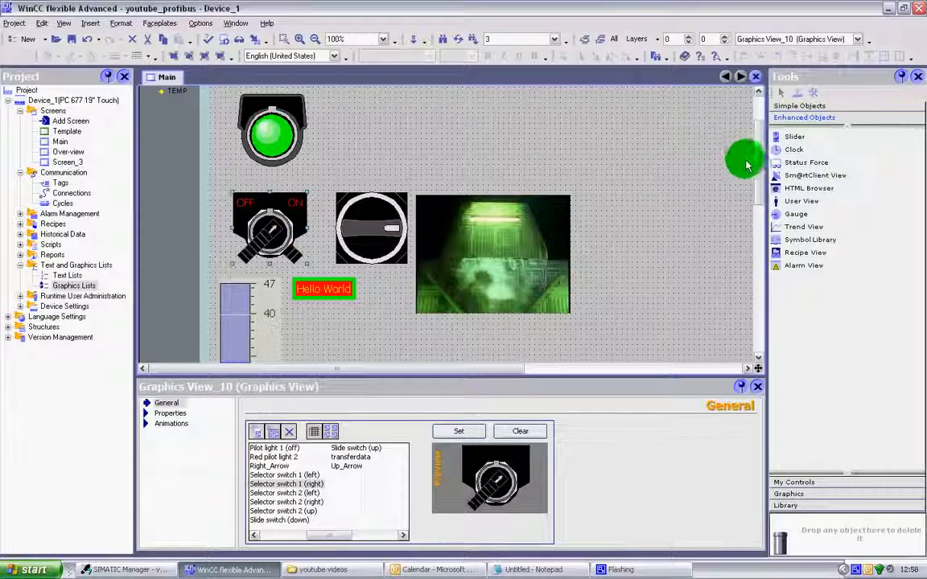
- Examine the Start, Stop and Reset buttons on the Main screen and recheck the graphic of the OFF/ON selector switch
drag(759, 171, 761, 310)
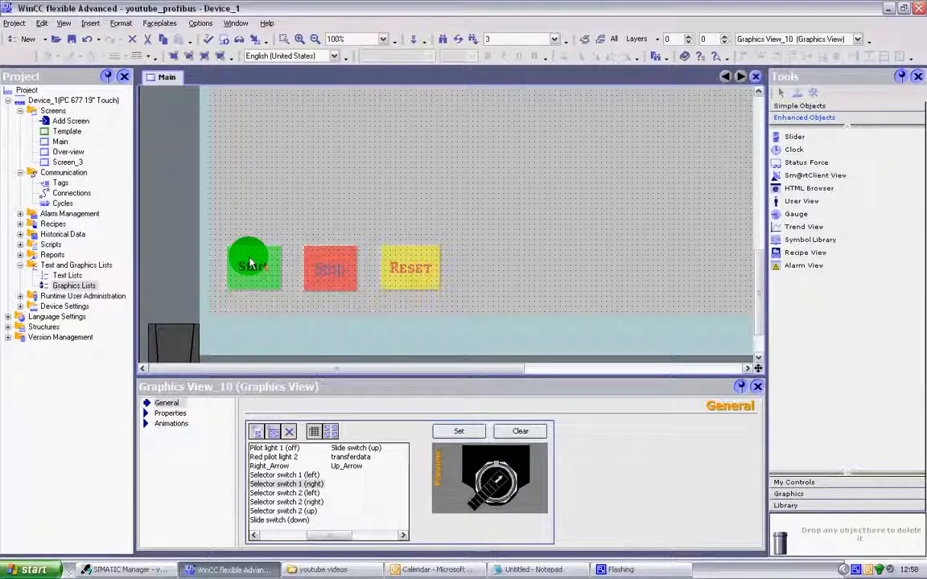
drag(761, 281, 761, 256)
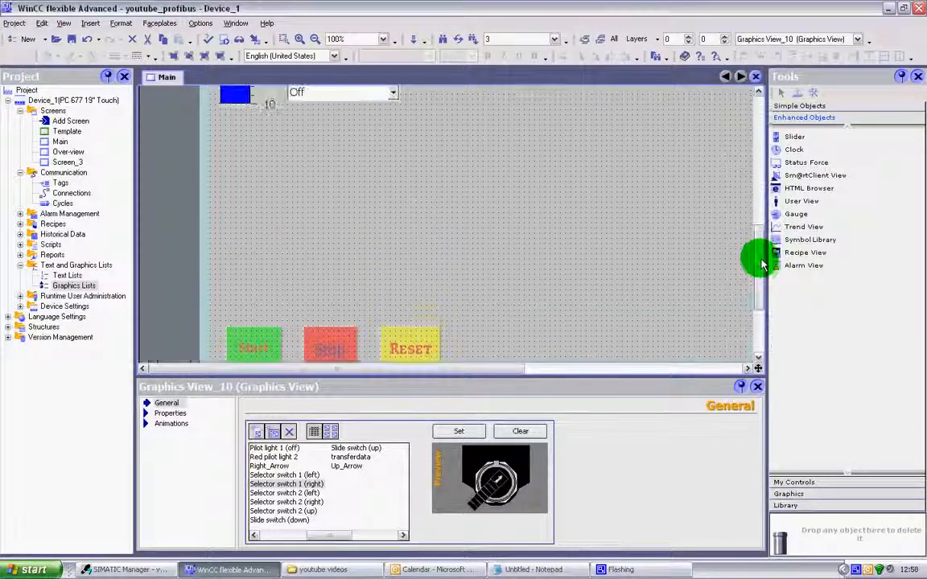
click(293, 342)
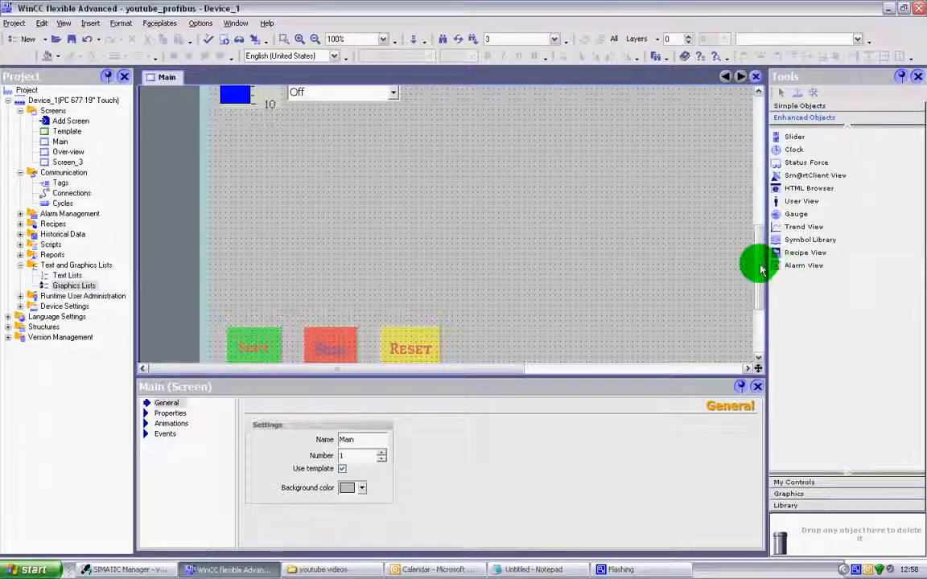
drag(760, 263, 761, 303)
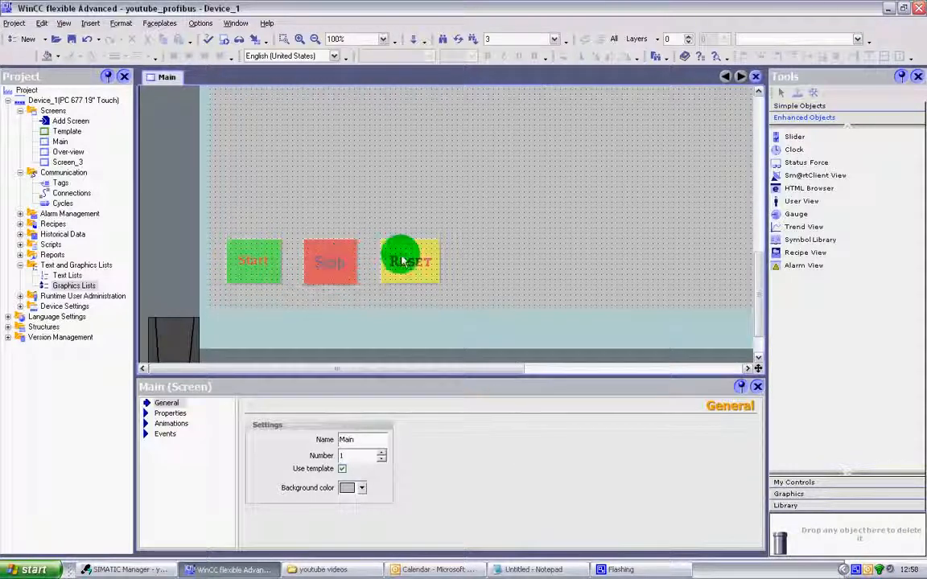
drag(759, 296, 758, 161)
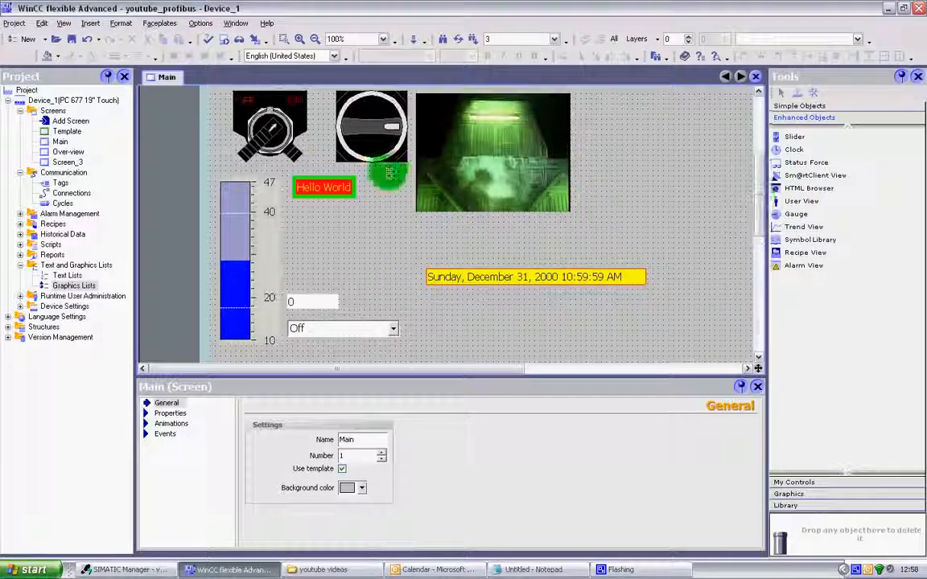
click(279, 144)
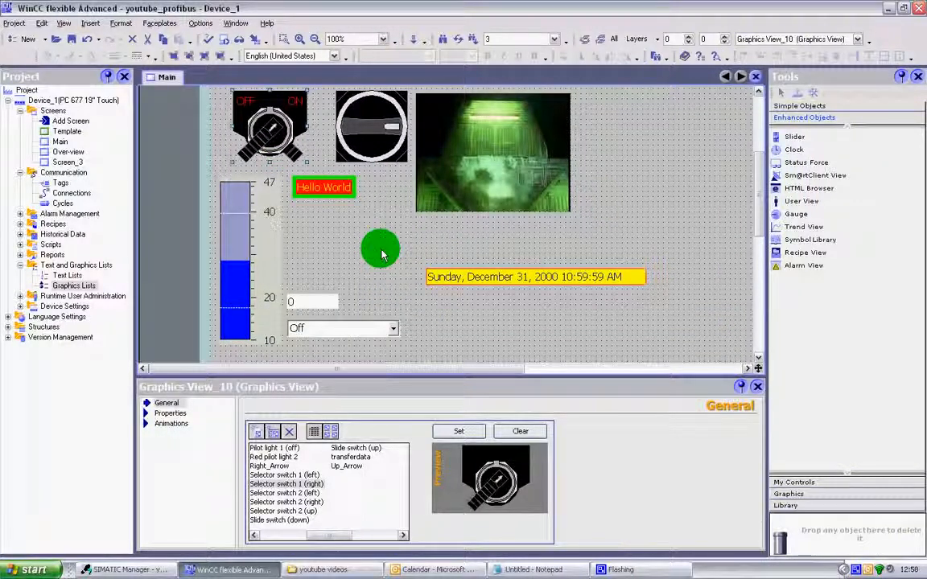
scroll(741, 238, up, 2)
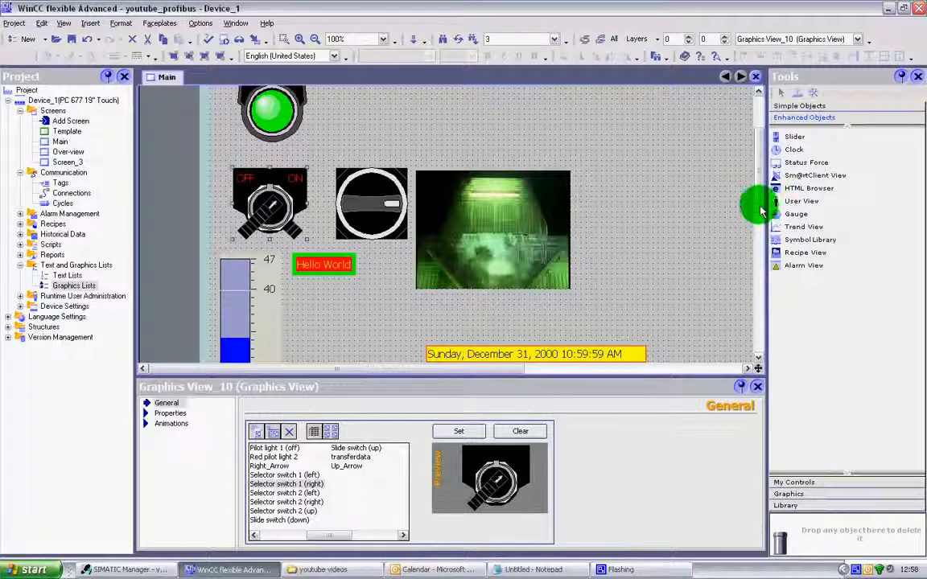